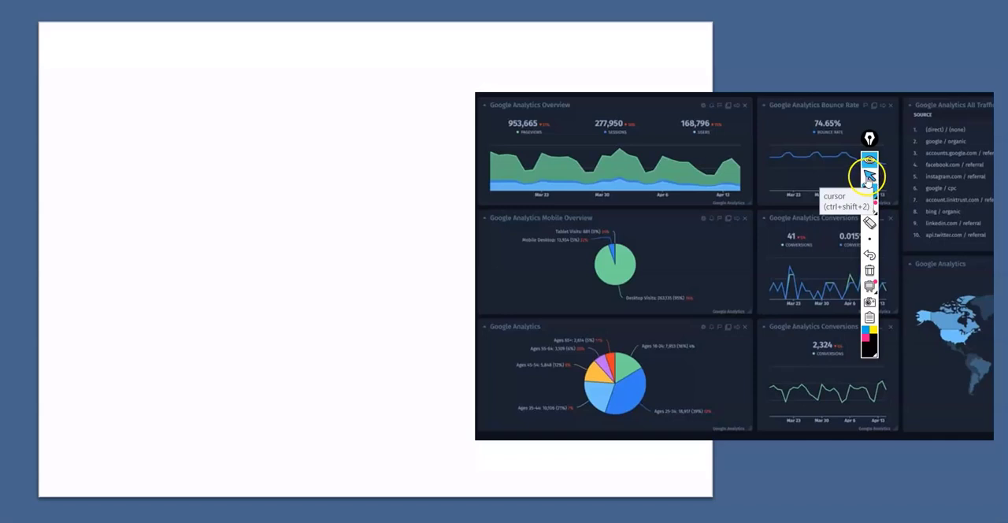
Switch from the slide to the Tableau Public workbook.
left_click(870, 177)
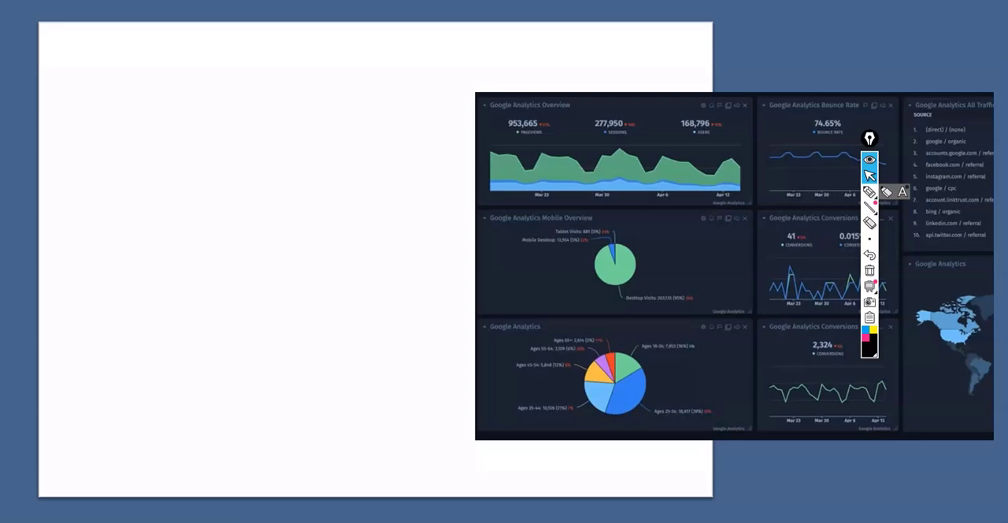
key("alt+Tab")
key("Tab")
key("Tab")
key("Tab")
key("Tab")
key("Tab")
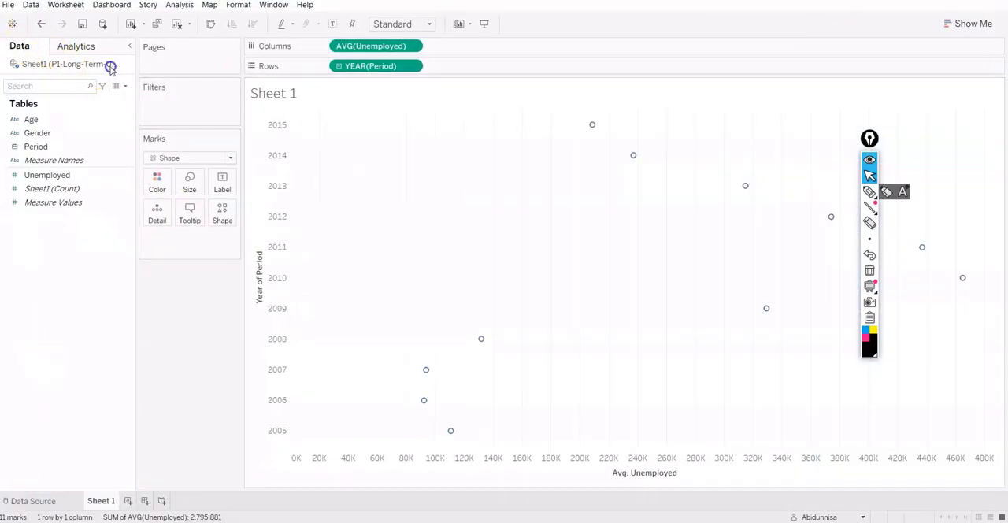
Close the P1-Long-Term-Unemployment-Statistics data source, accepting the deletion of the sheets that use it.
right_click(104, 68)
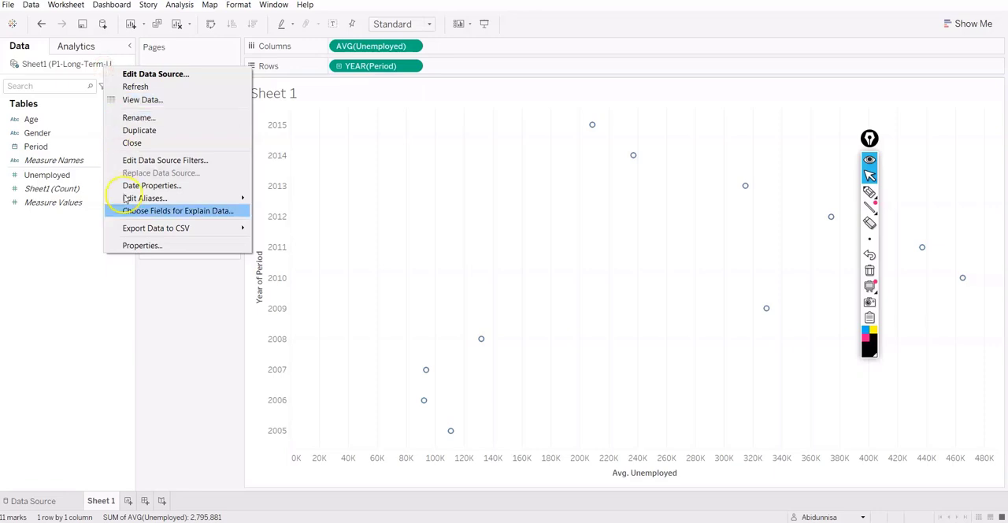
left_click(132, 143)
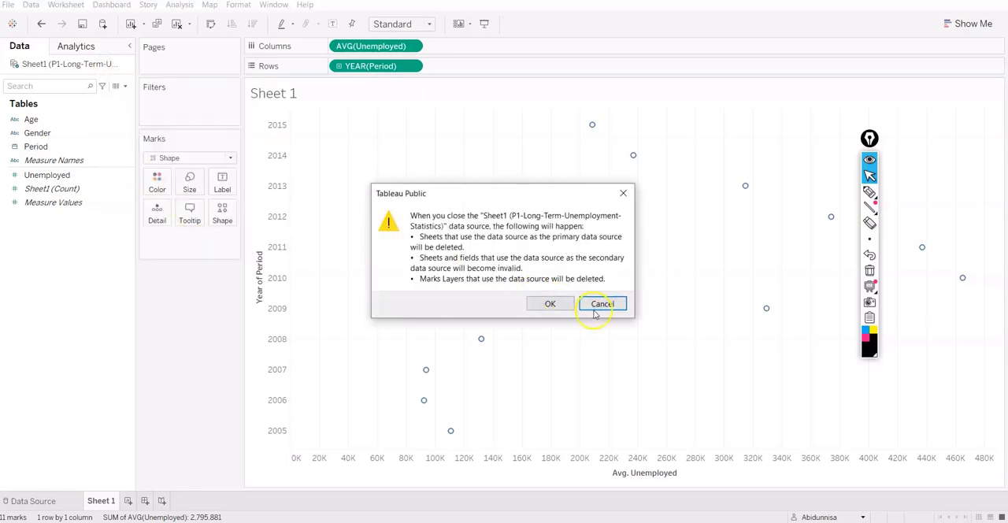
left_click(543, 300)
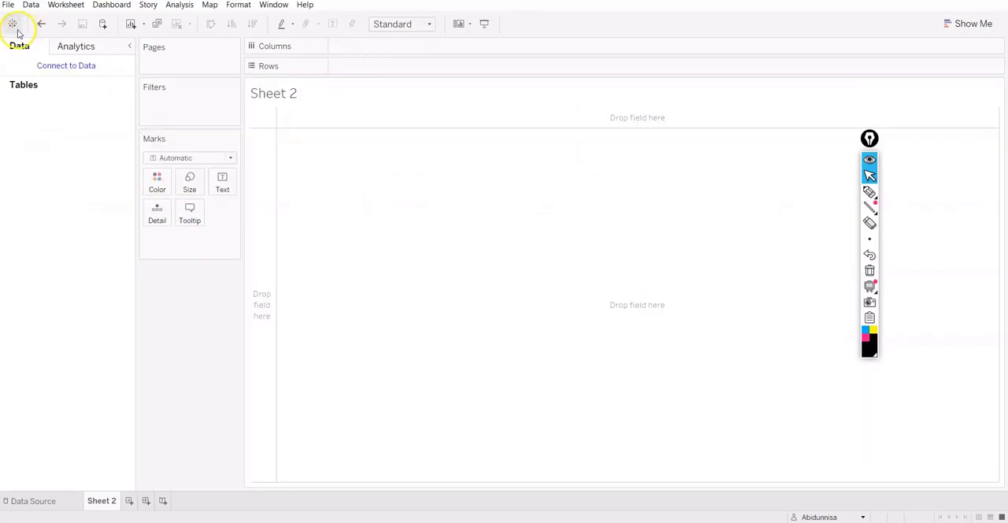
Connect to the Excel file Global Superstore.xls, add its Orders table to the data source and look over its columns.
left_click(65, 67)
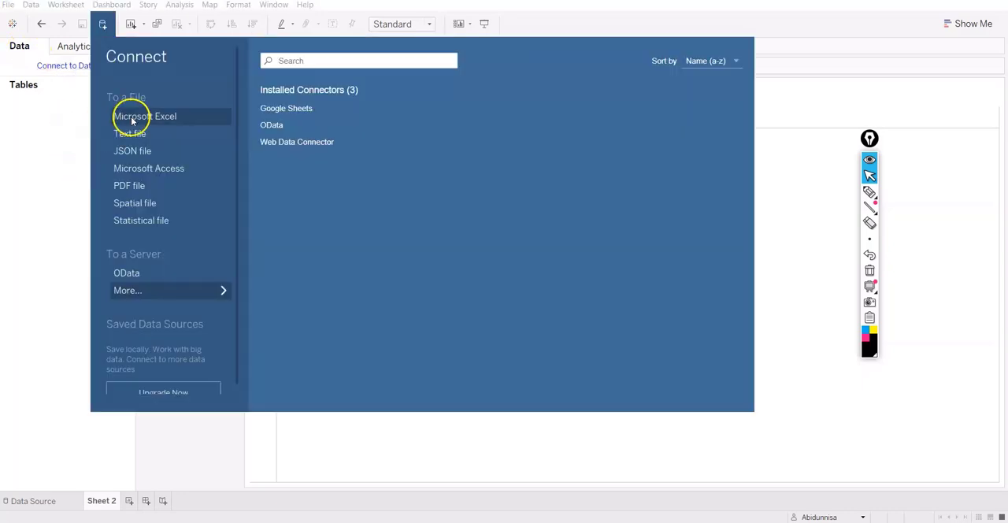
left_click(136, 116)
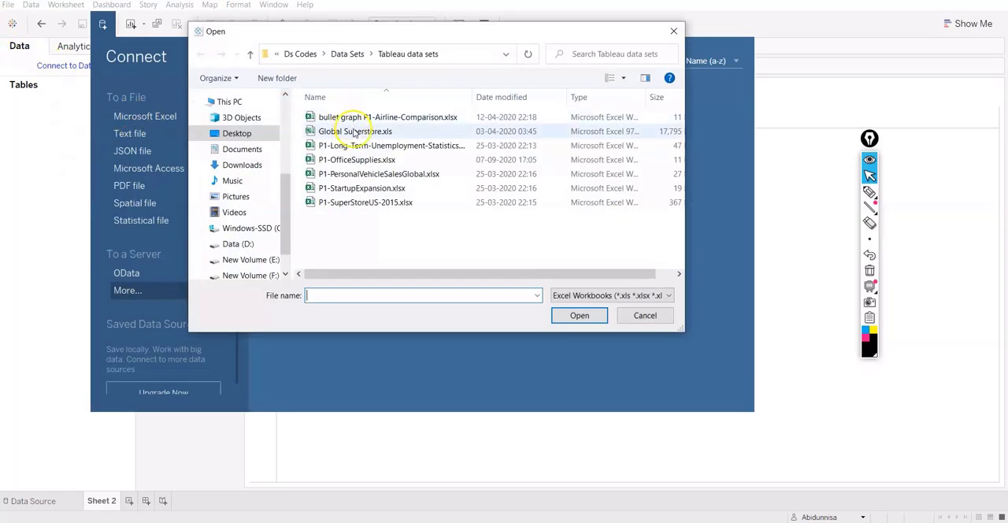
double_click(355, 131)
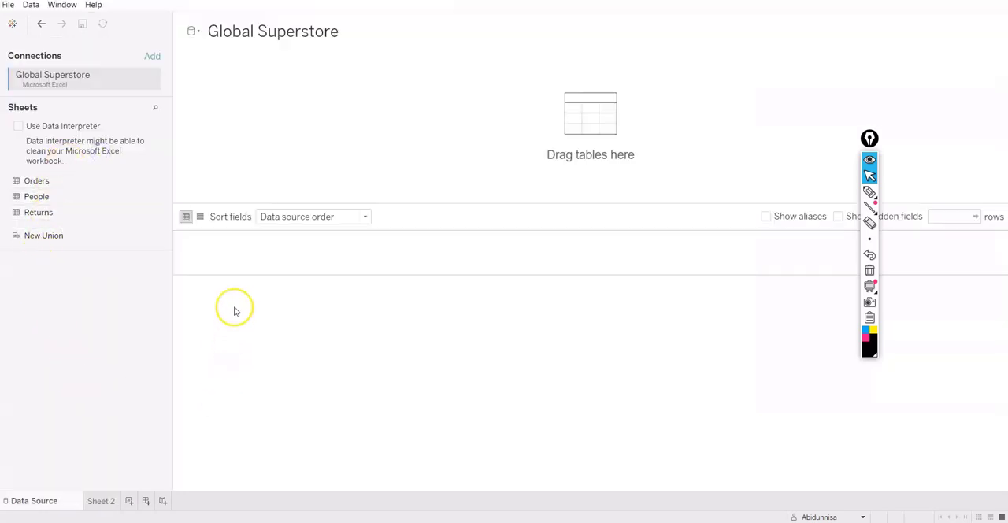
double_click(41, 187)
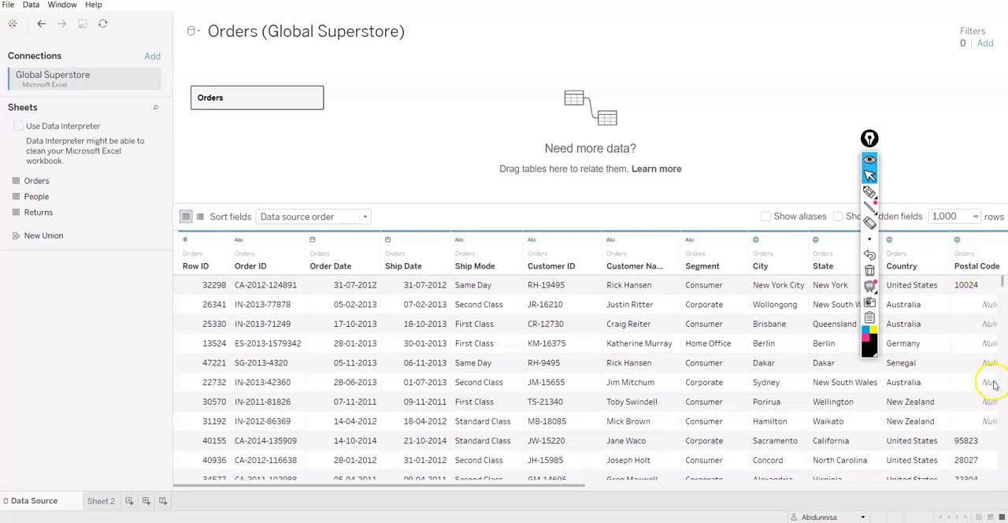
mouse_move(868, 139)
left_mouse_down()
mouse_move(867, 59)
mouse_move(651, 56)
left_mouse_up()
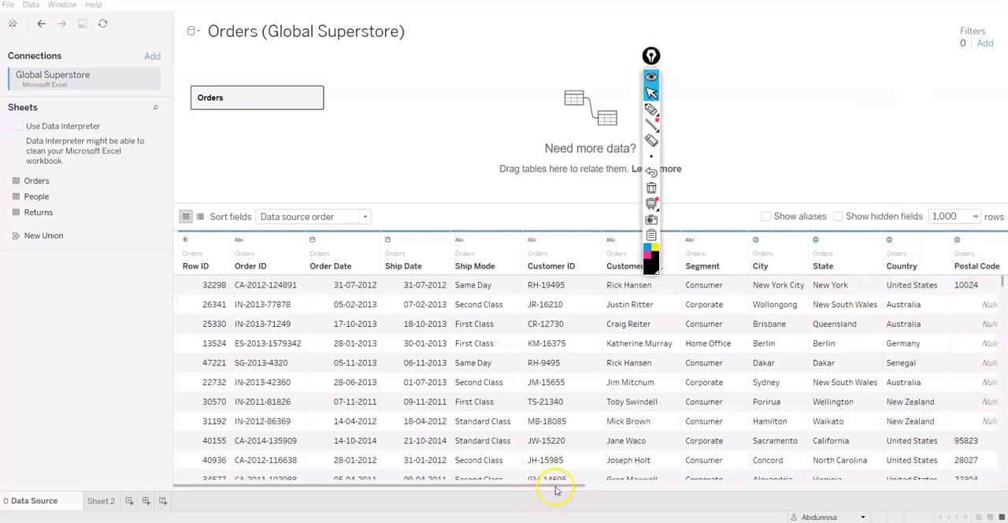
left_click_drag(556, 489, 761, 489)
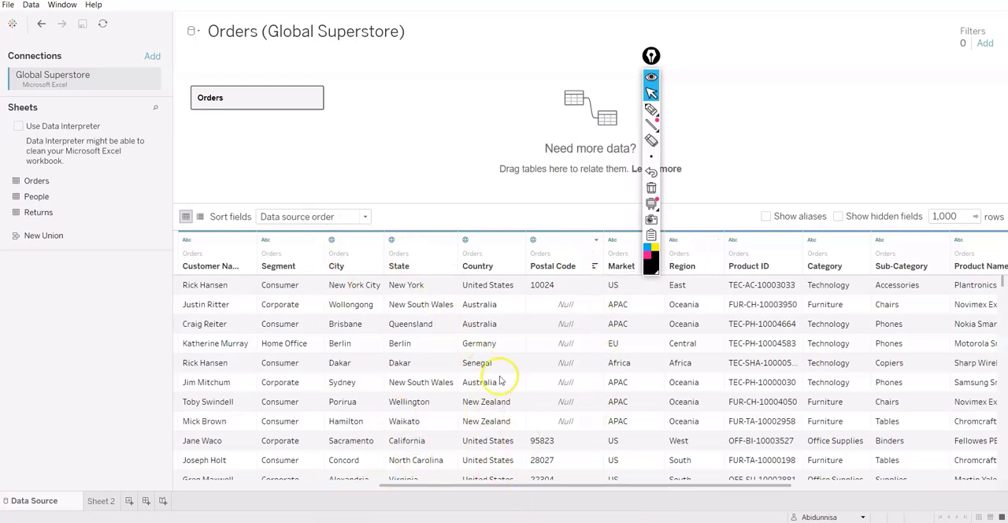
On Sheet 2, create a hierarchy named Geography from the Country field.
left_click(103, 501)
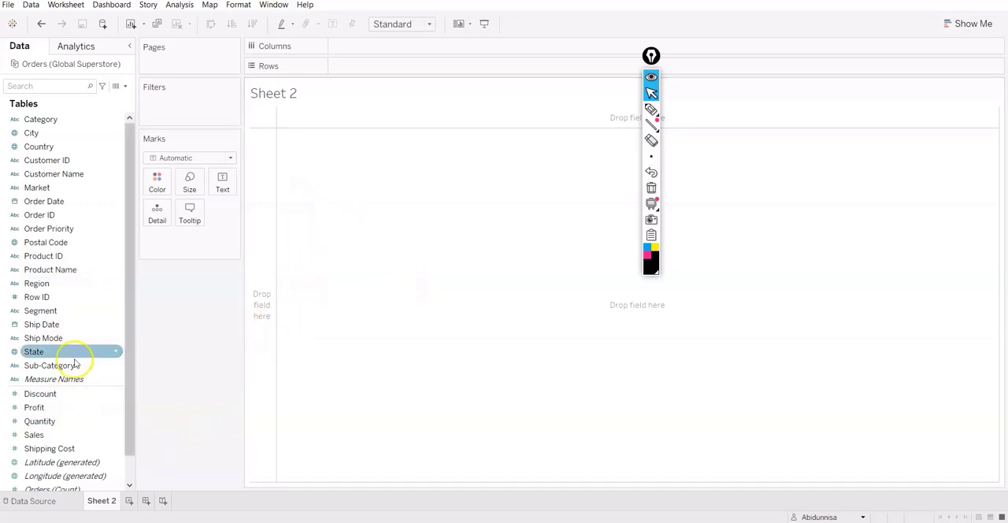
left_click(117, 147)
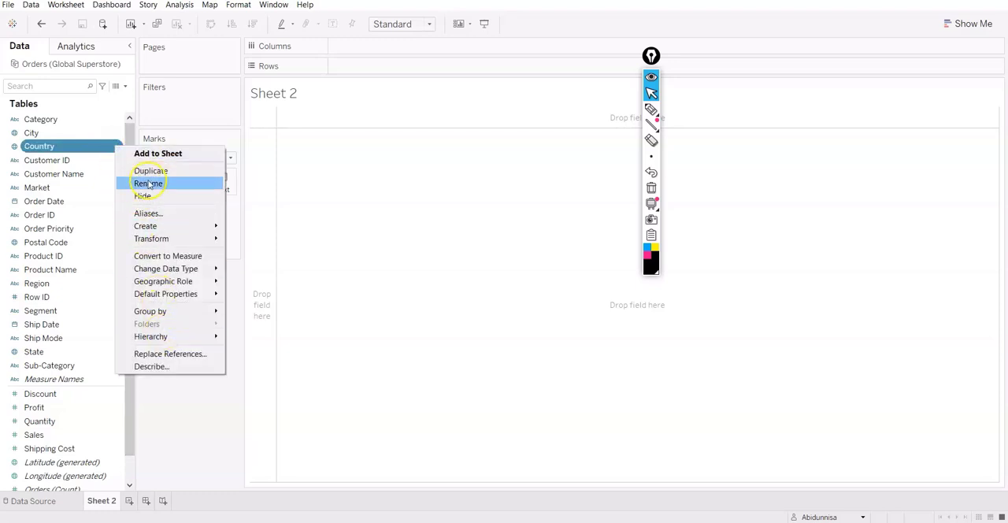
mouse_move(175, 337)
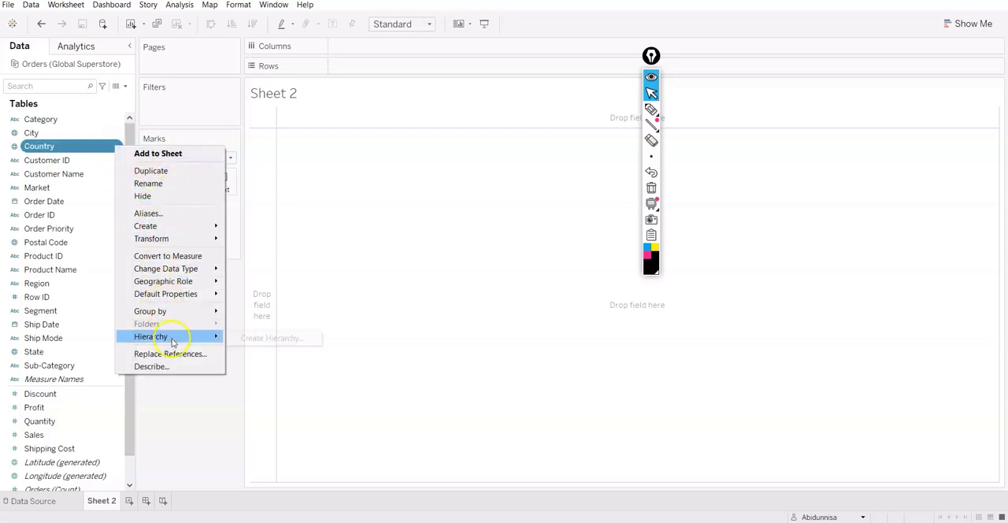
left_click(241, 337)
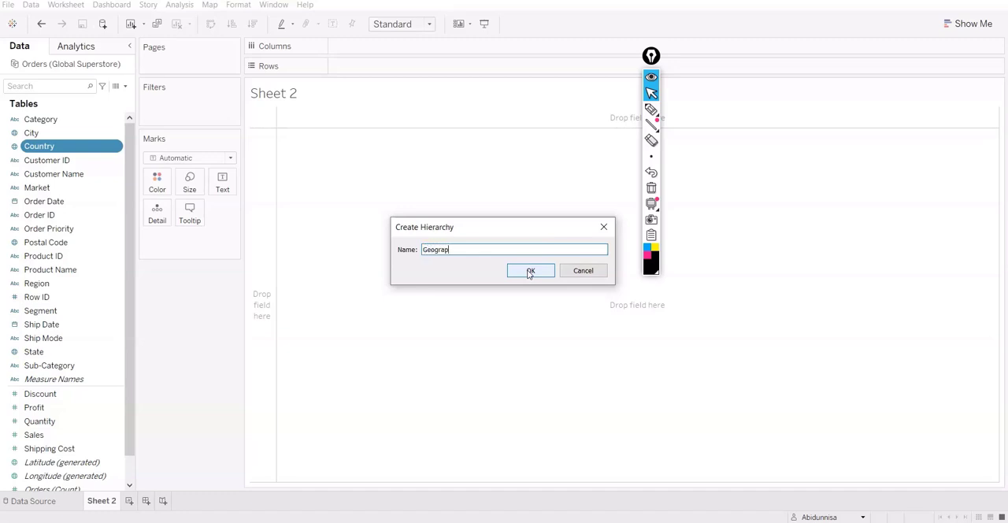
left_click(529, 271)
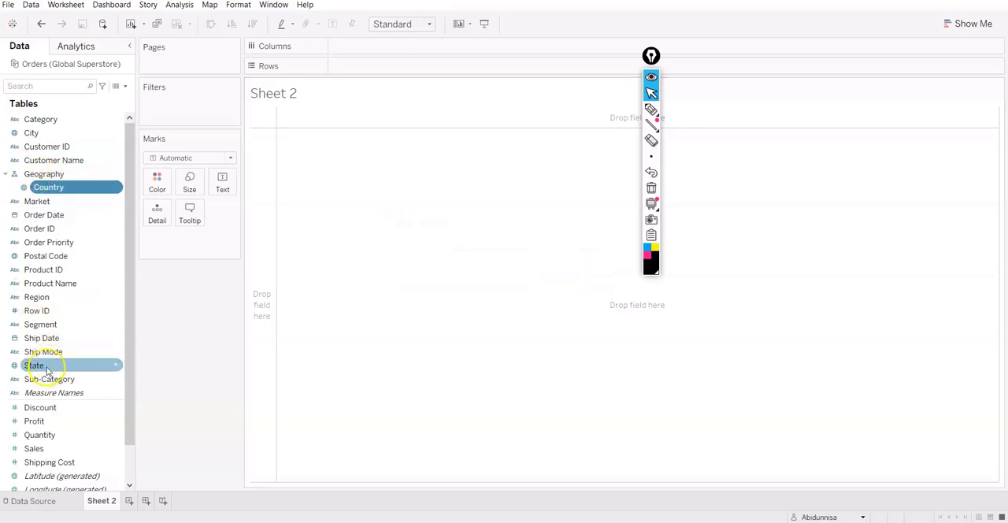
Add Region, State, City and Postal Code, in that order, below Country in the Geography hierarchy.
left_click_drag(47, 370, 49, 201)
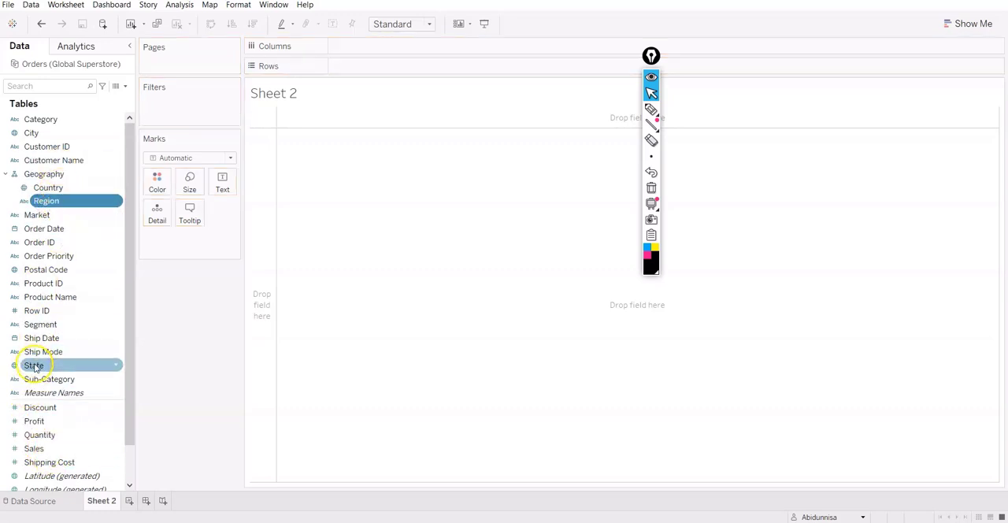
left_click_drag(31, 364, 66, 207)
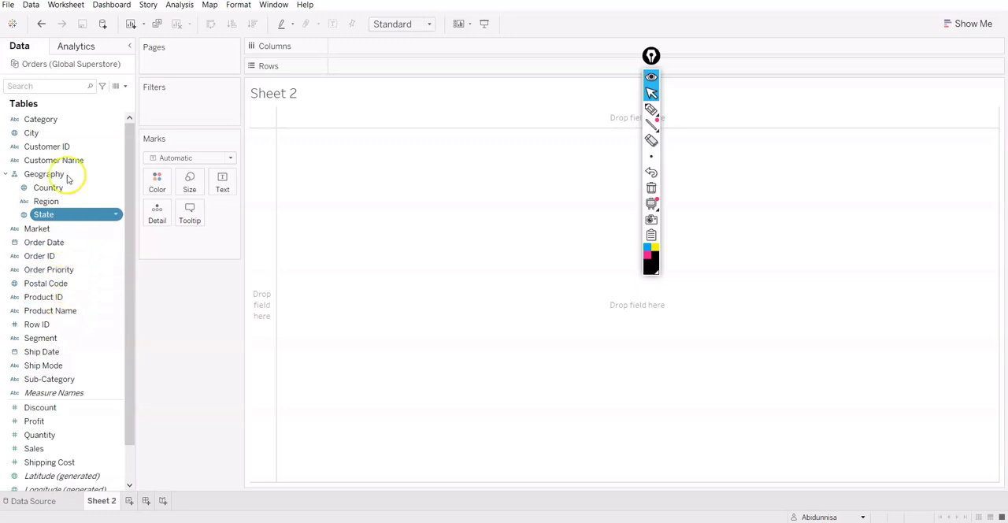
left_click_drag(63, 133, 71, 216)
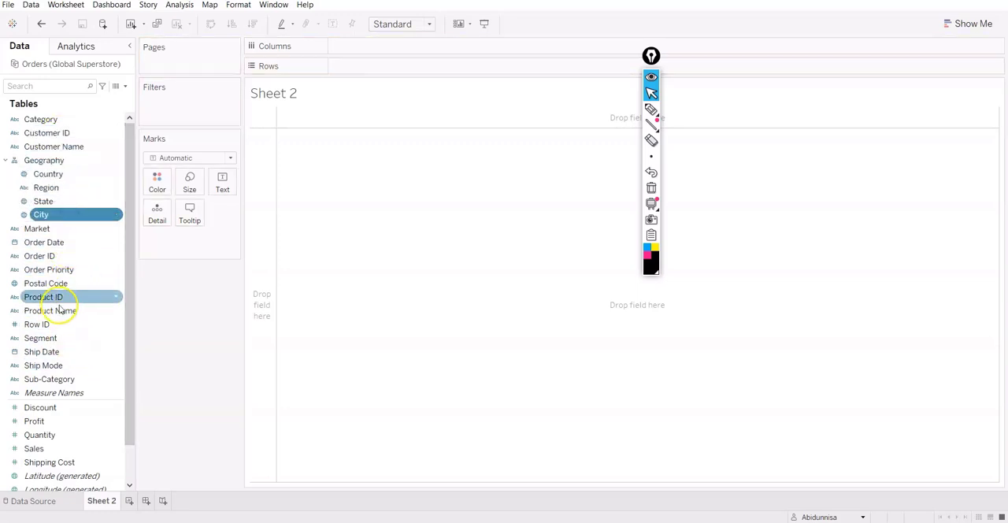
left_click_drag(59, 283, 60, 225)
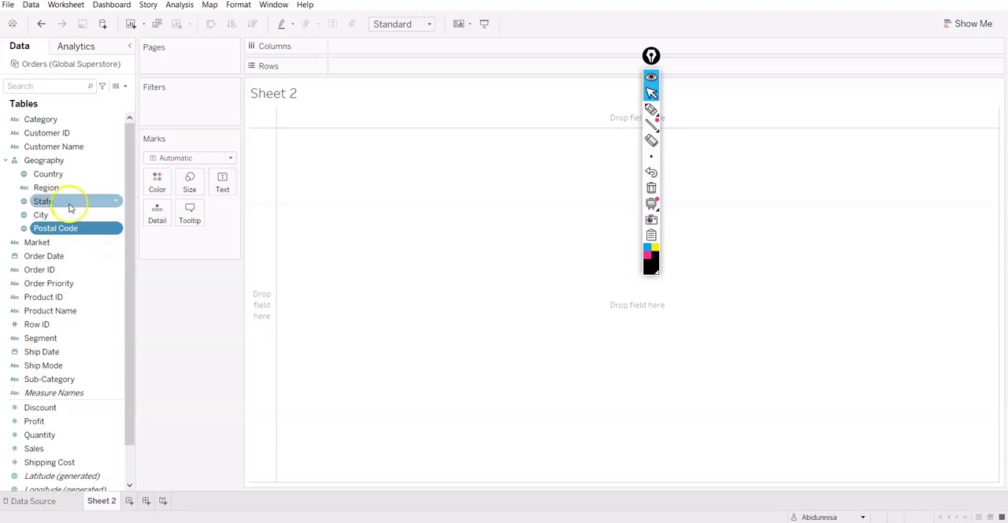
left_click(6, 161)
left_click(6, 160)
Place the Geography hierarchy on Rows and drill down from Country through Region, State and City to Postal Code.
left_click_drag(43, 160, 374, 68)
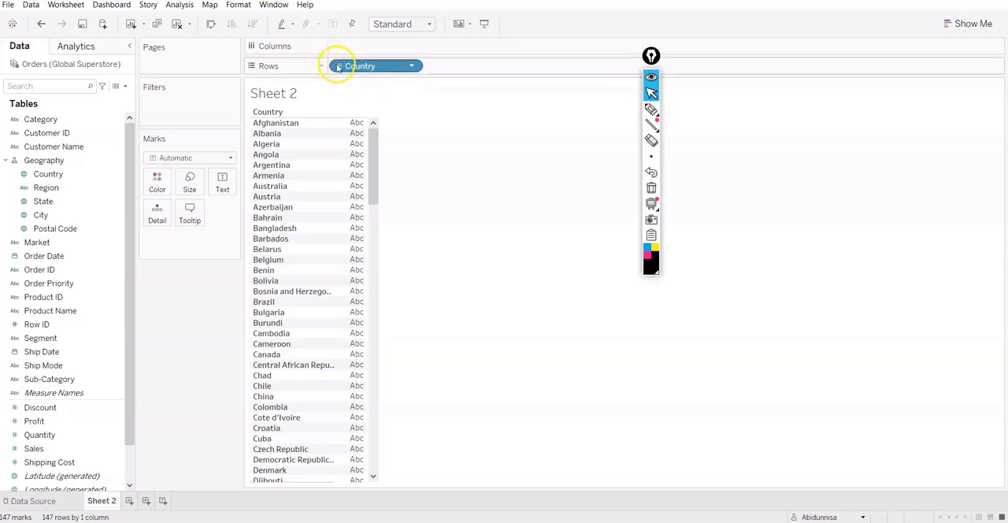
left_click(339, 66)
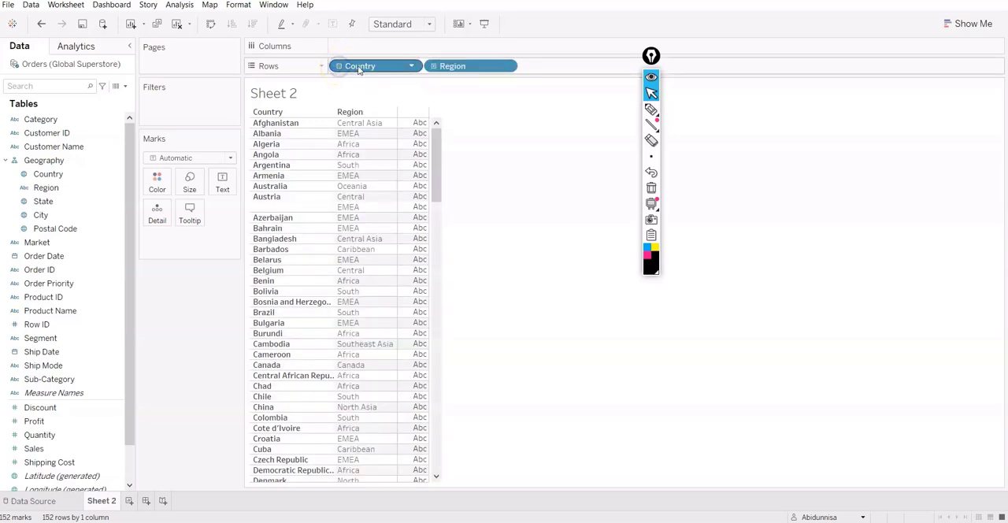
left_click(433, 67)
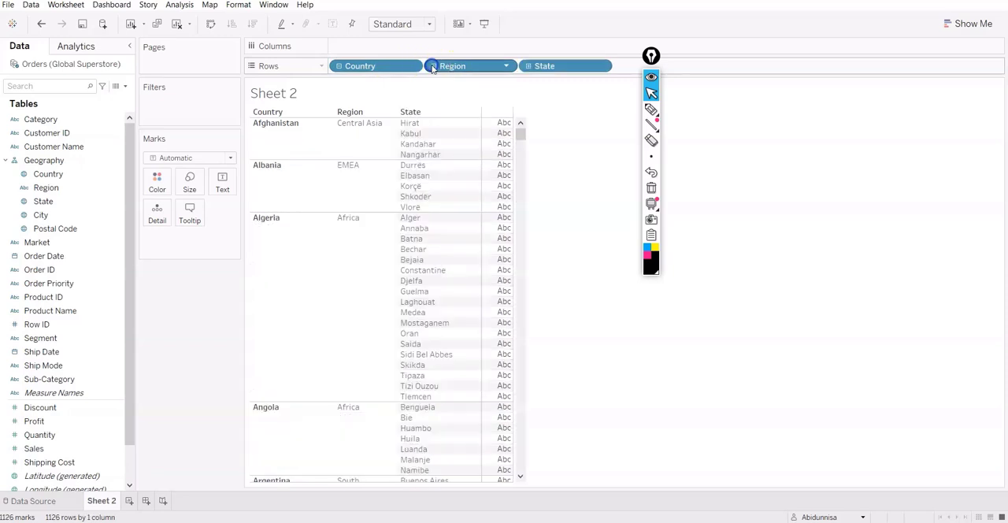
left_click(527, 67)
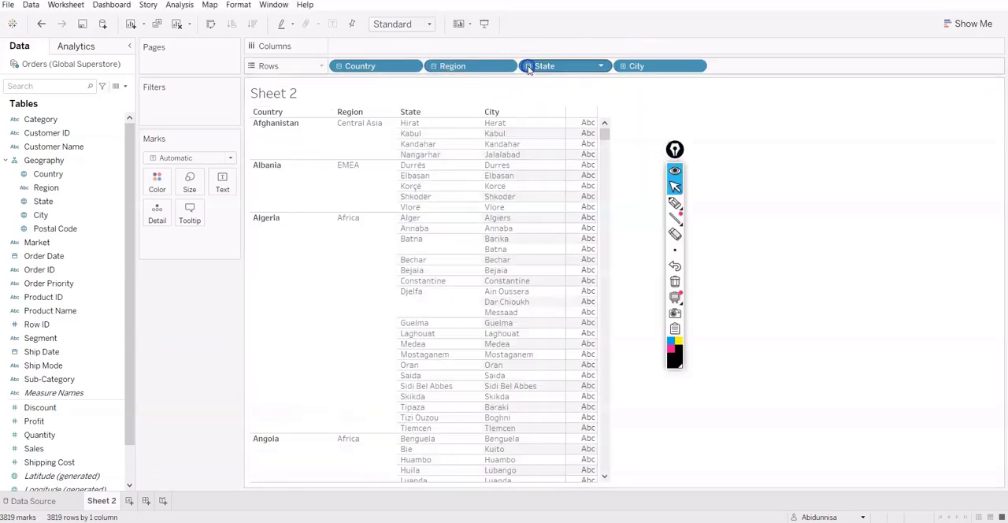
left_click(622, 66)
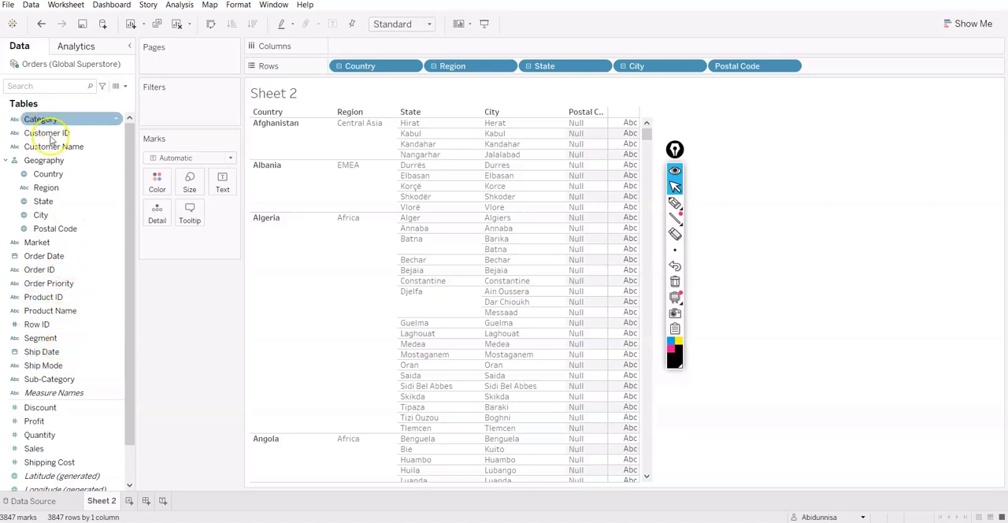
Try Order Date by year on Columns with the Bar mark type, and remove Order Date from the view.
left_click(45, 263)
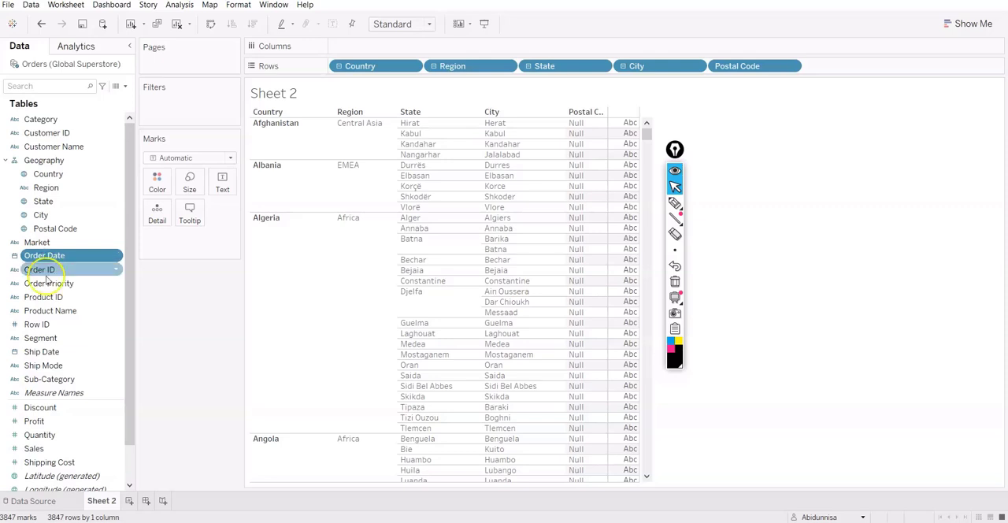
left_click_drag(47, 257, 367, 49)
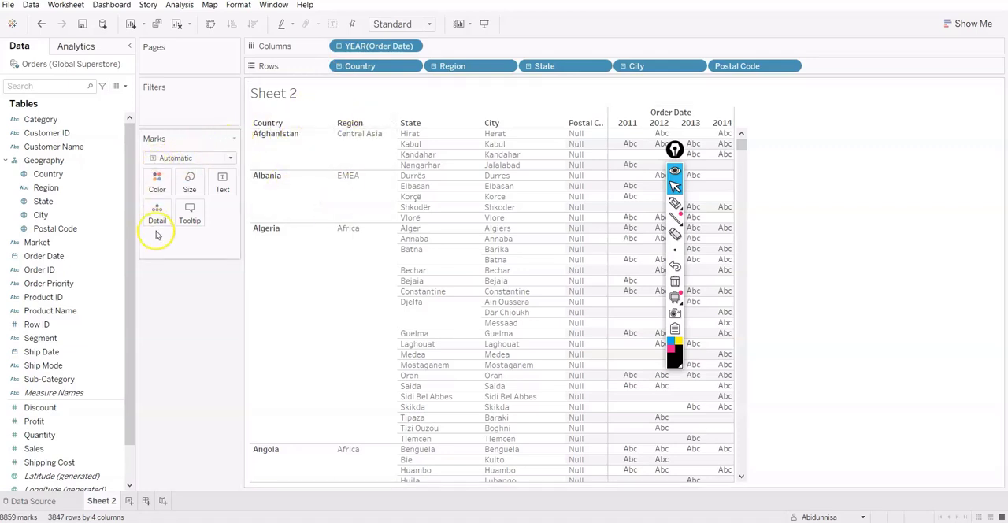
left_click(193, 156)
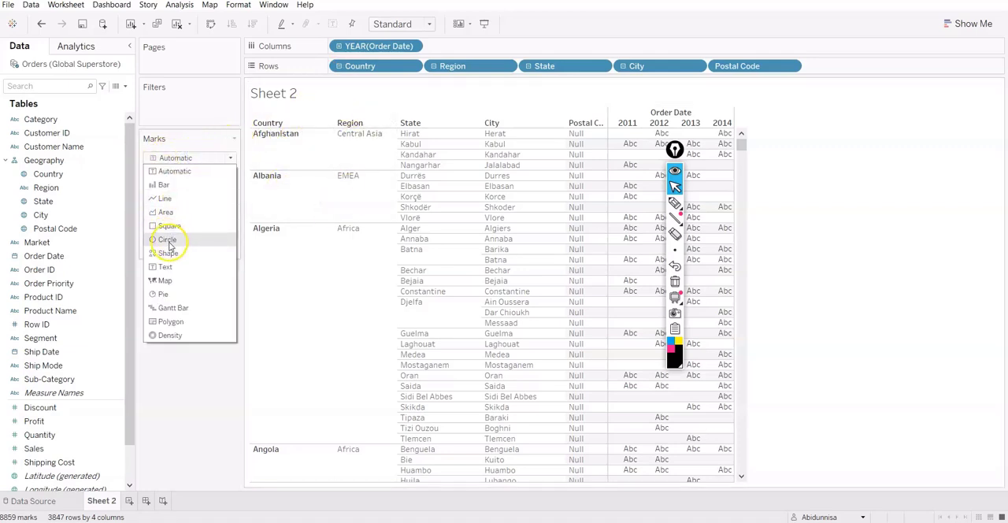
left_click(169, 184)
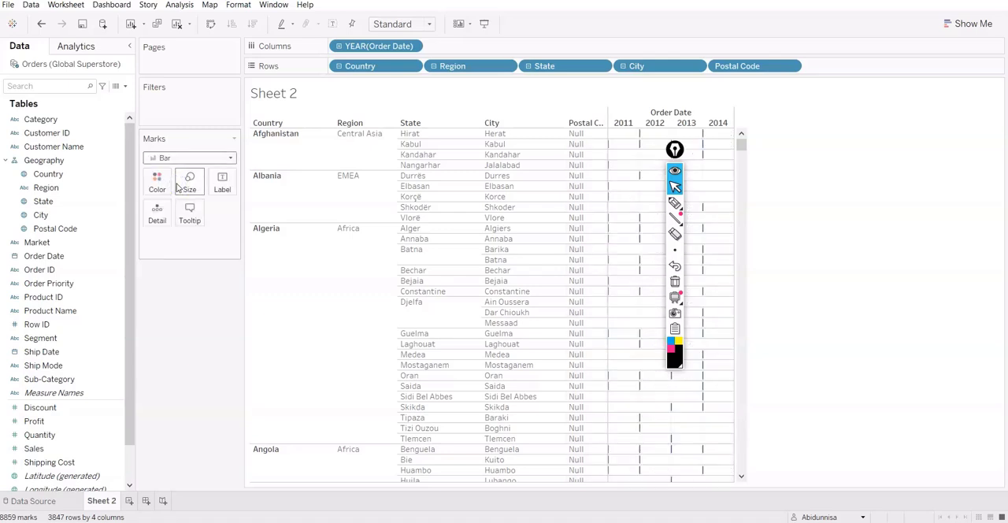
left_click_drag(371, 46, 79, 296)
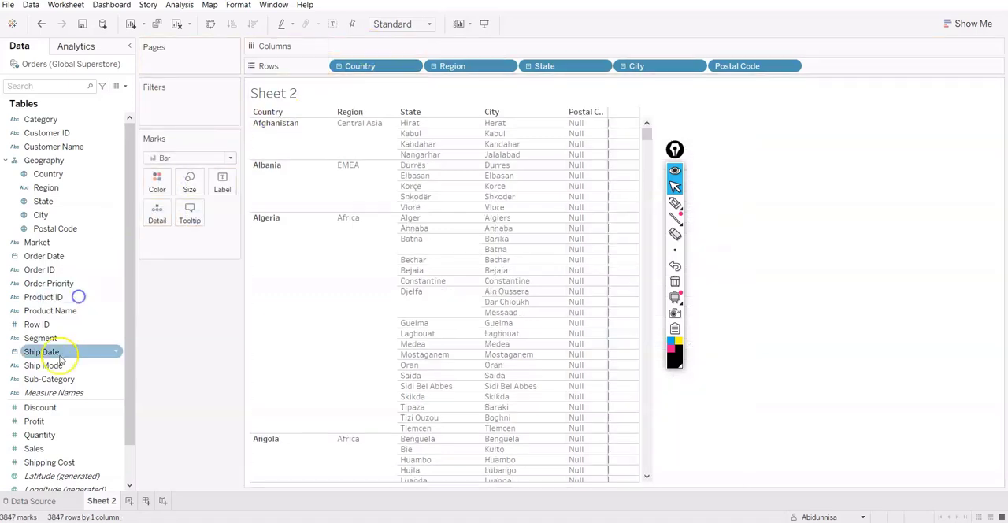
Plot the sum of Sales on Columns with the mark type set to Automatic.
left_click(48, 462)
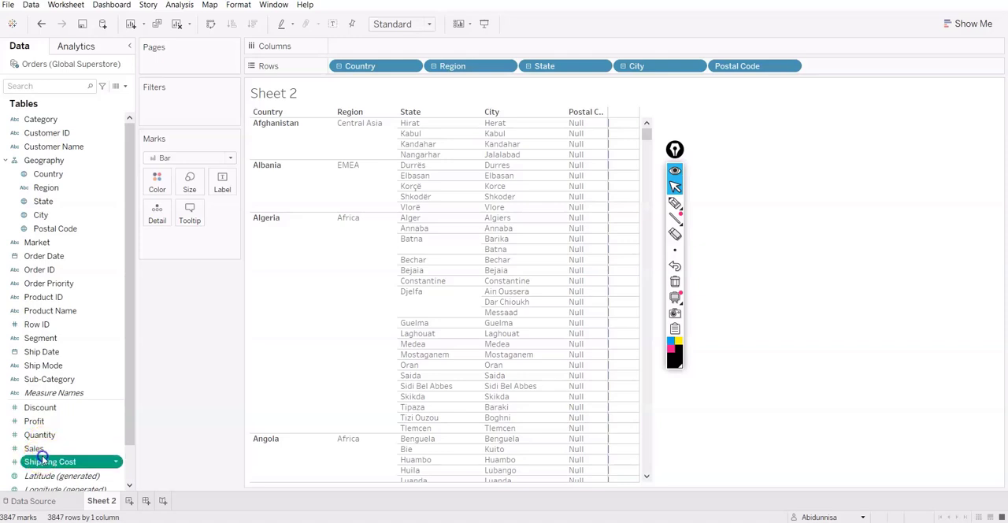
double_click(43, 451)
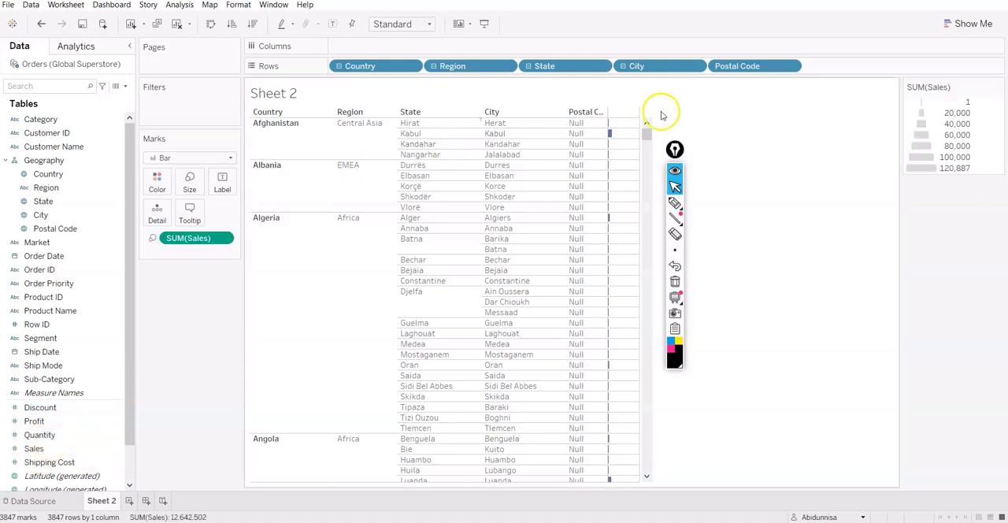
left_click(258, 219)
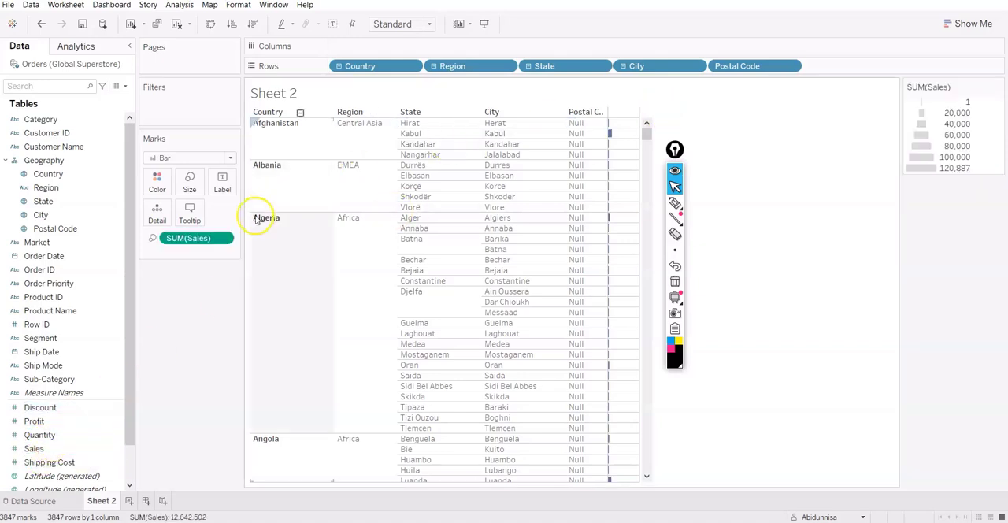
left_click(189, 158)
left_click(187, 164)
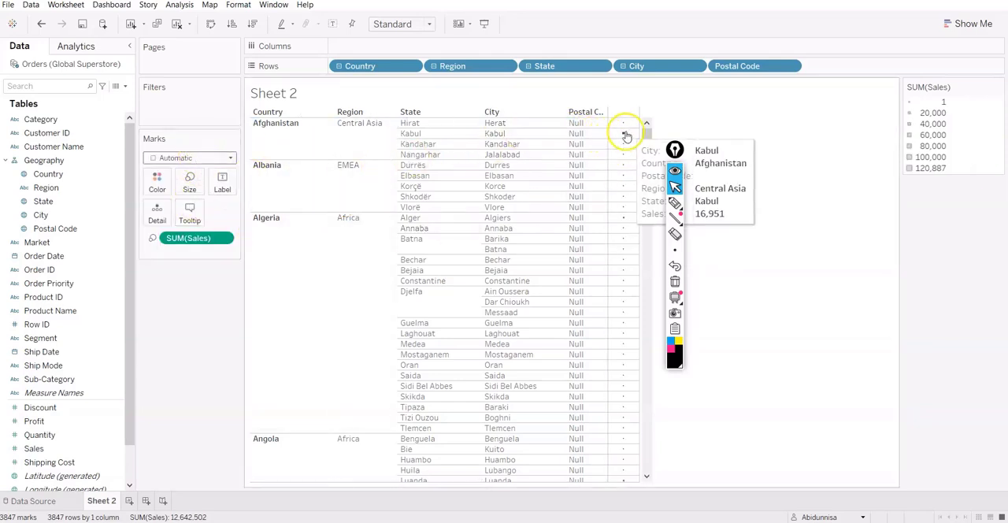
mouse_move(193, 238)
left_mouse_down()
mouse_move(362, 41)
mouse_move(375, 49)
left_mouse_up()
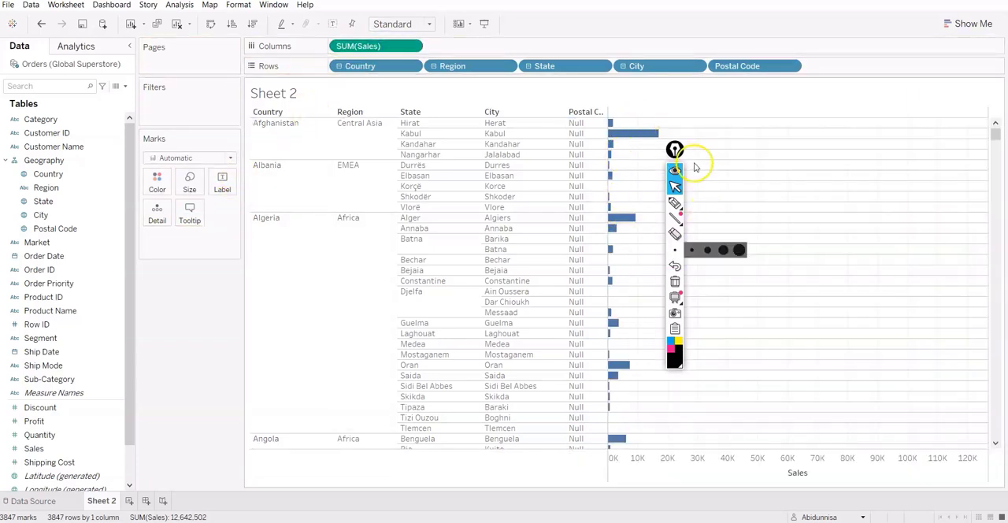
Change the aggregation of Sales on Columns from sum to average.
left_click(412, 45)
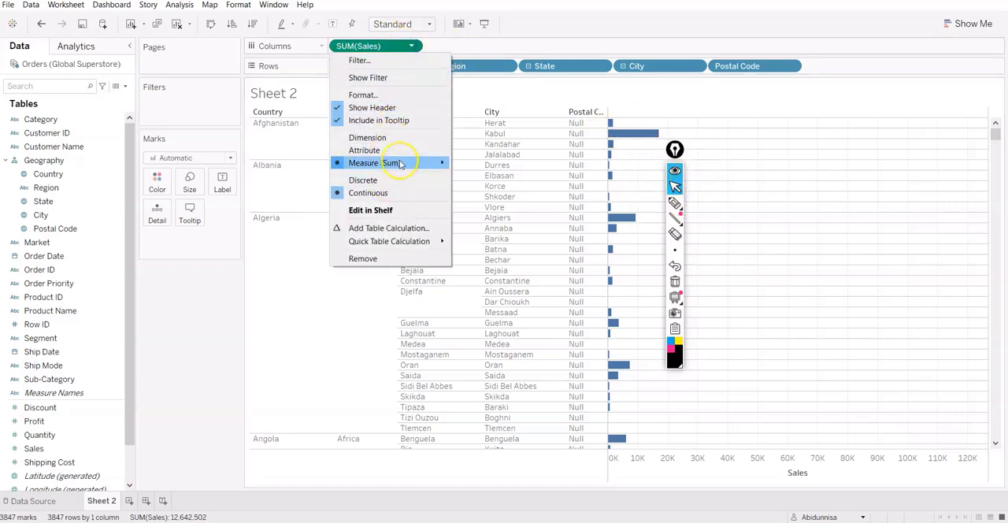
mouse_move(438, 163)
left_click(480, 177)
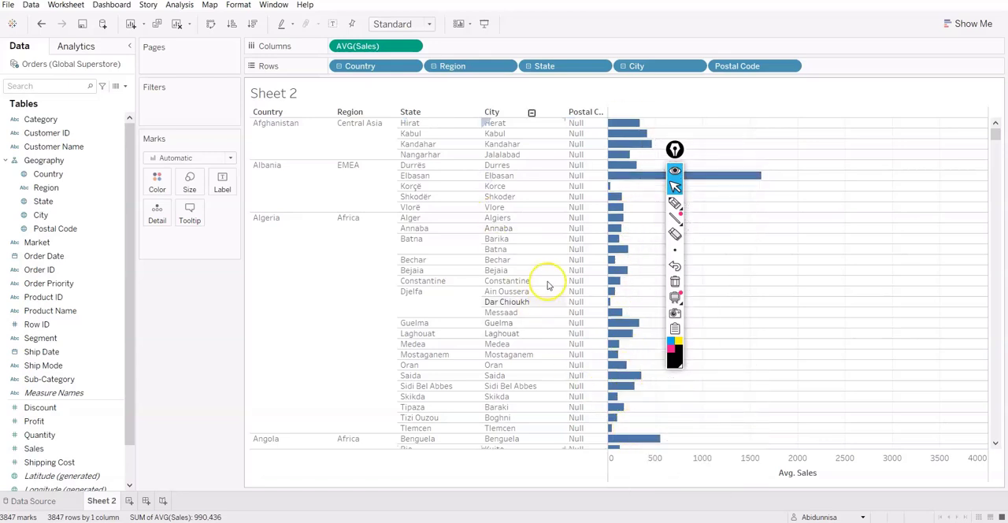
Remove Region, State, City and Postal Code from Rows, leaving only Country.
left_click(508, 68)
left_click(449, 269)
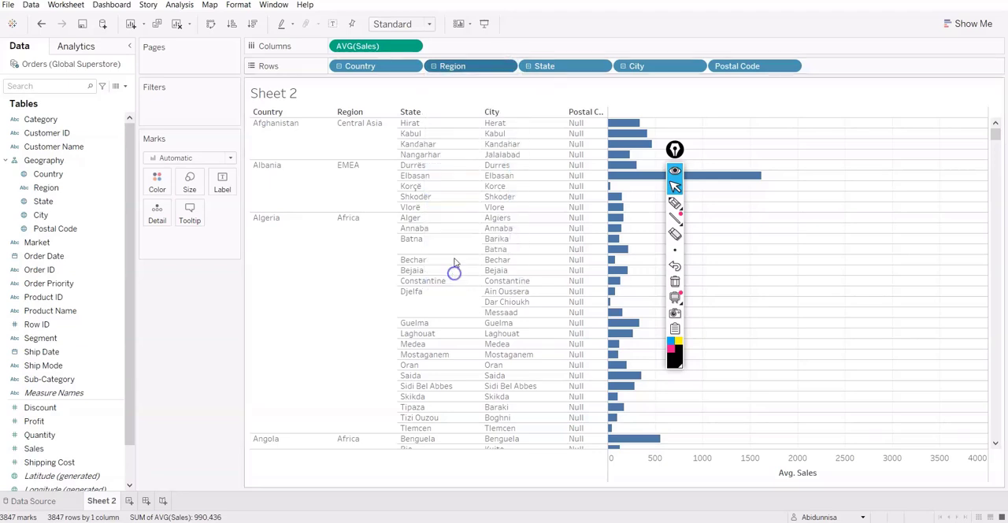
left_click(509, 66)
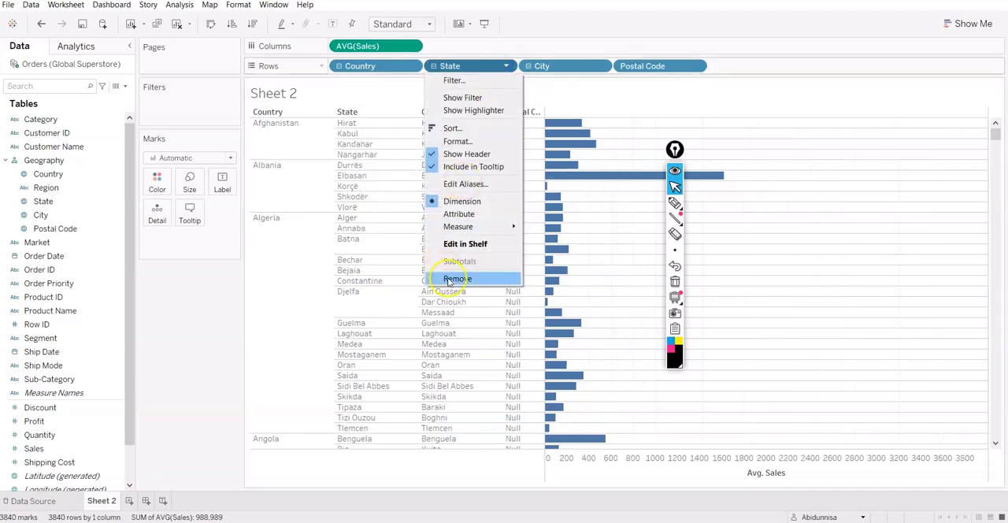
left_click(448, 275)
left_click(456, 277)
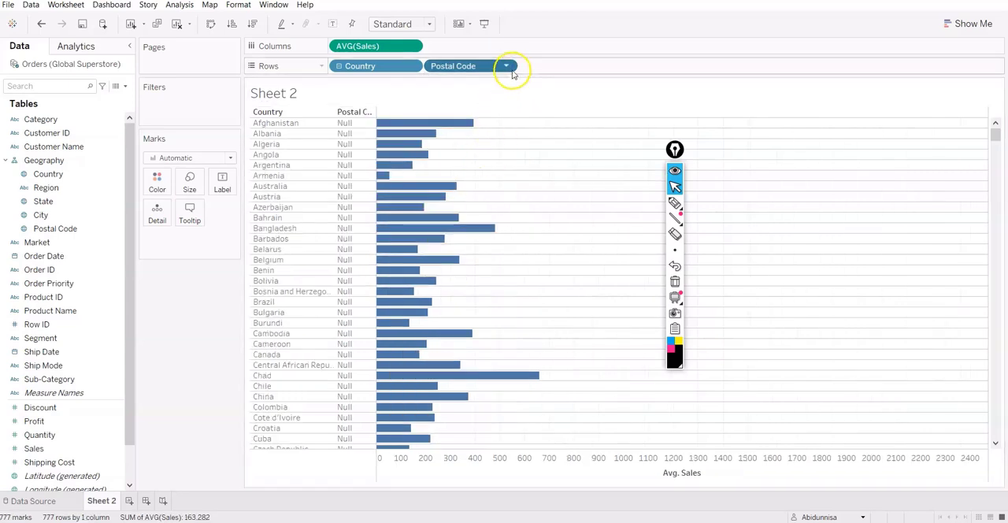
left_click(509, 67)
left_click(457, 263)
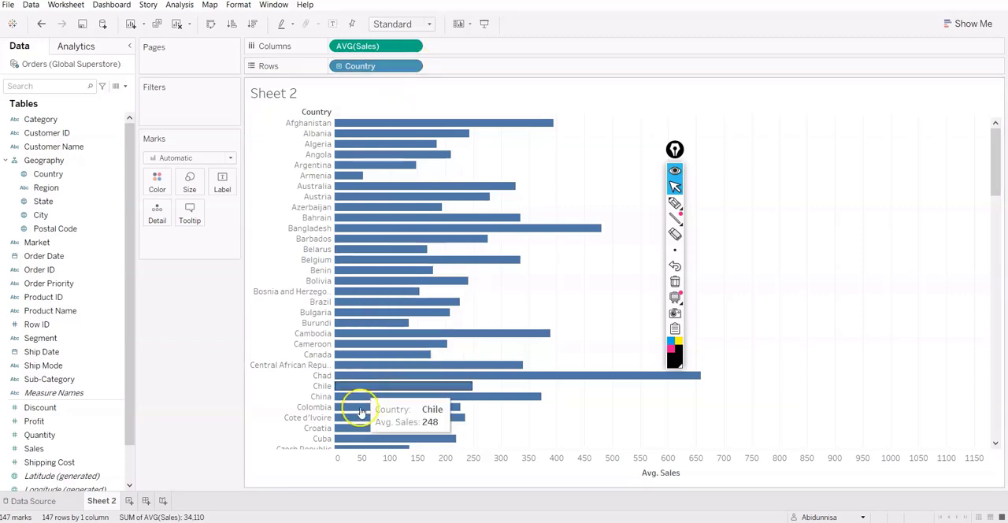
scroll(367, 378, "down", 10)
scroll(371, 338, "up", 10)
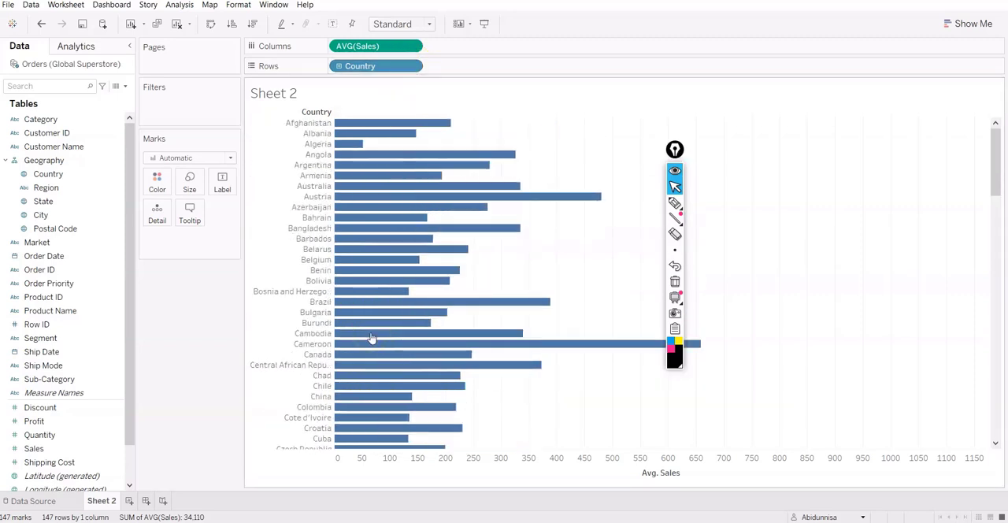
Drill down on Rows from Country through Region, State and City to Postal Code.
left_click(340, 67)
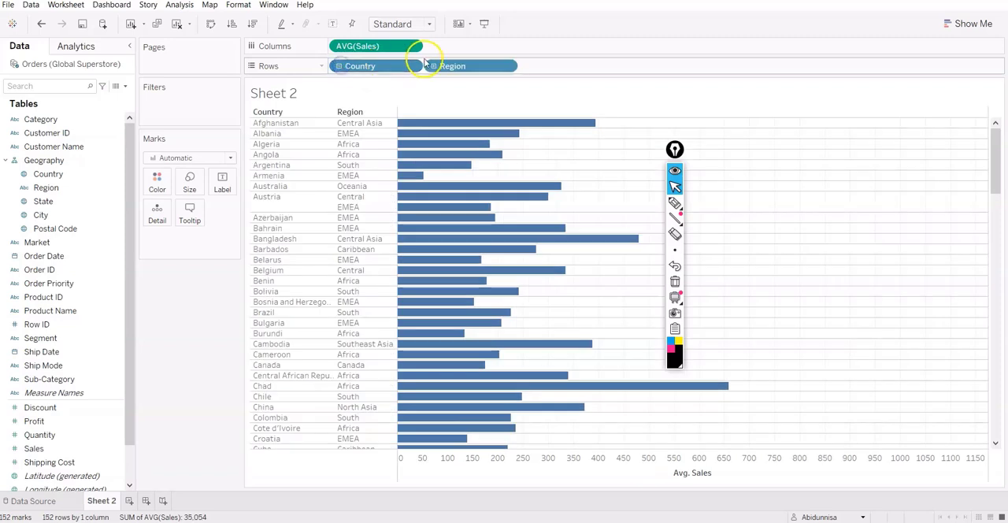
left_click(432, 67)
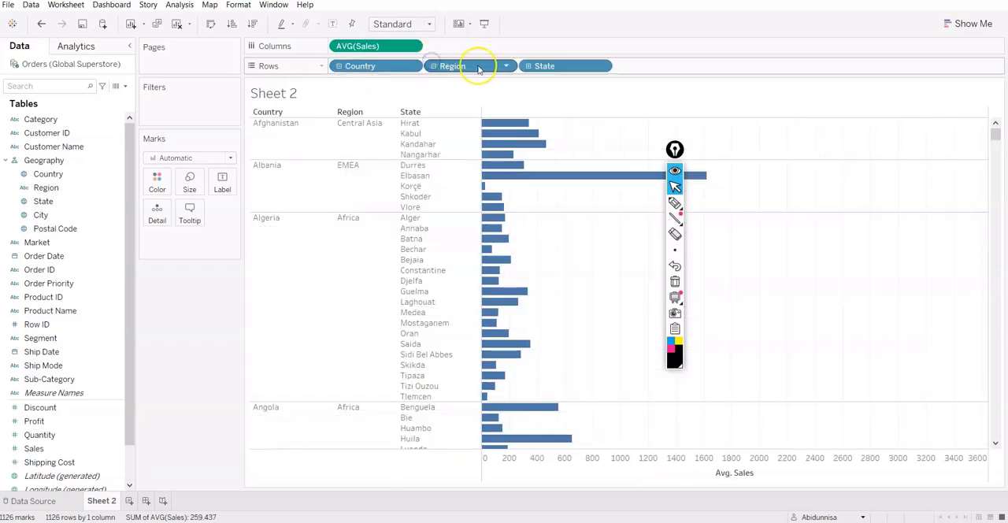
left_click(527, 67)
left_click(623, 66)
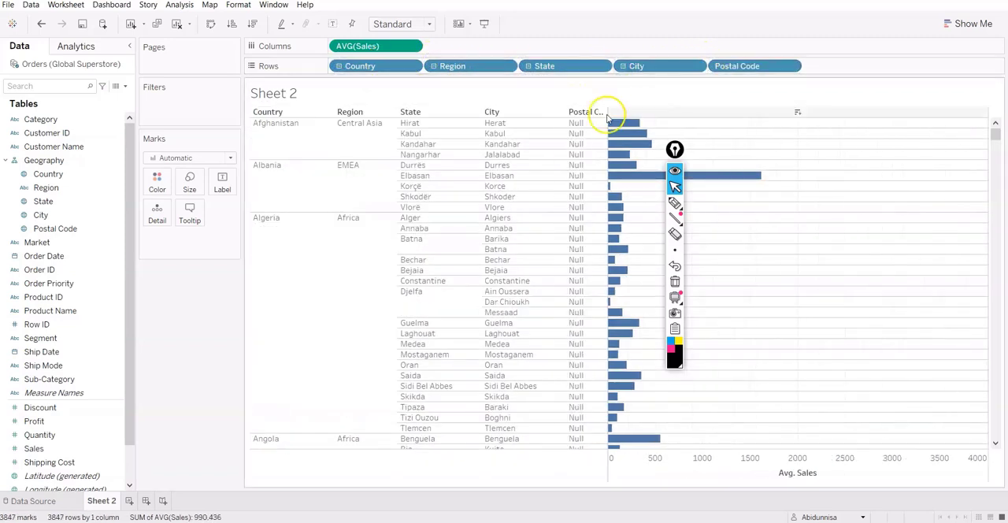
Try the Shape mark type for the average Sales chart and set it back to Automatic.
left_click(189, 158)
left_click(159, 246)
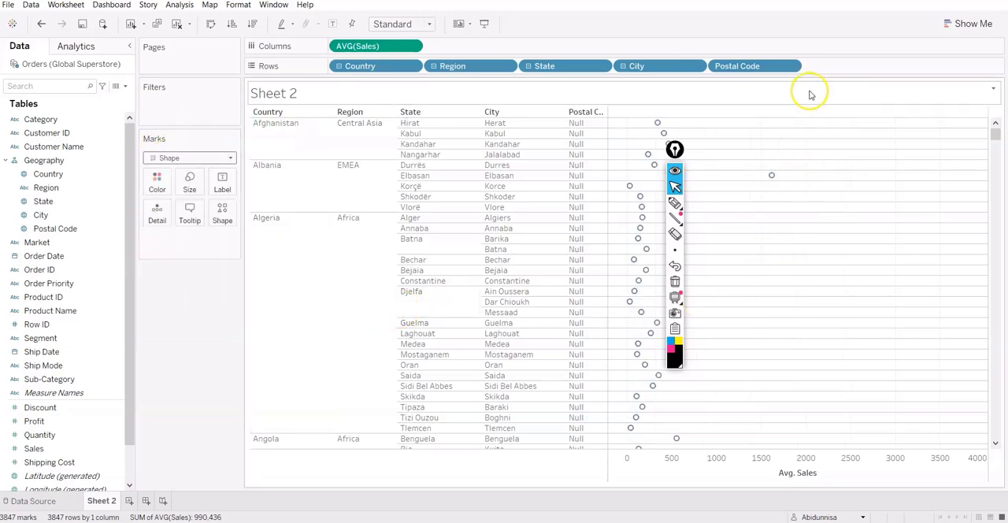
left_click(201, 158)
left_click(175, 171)
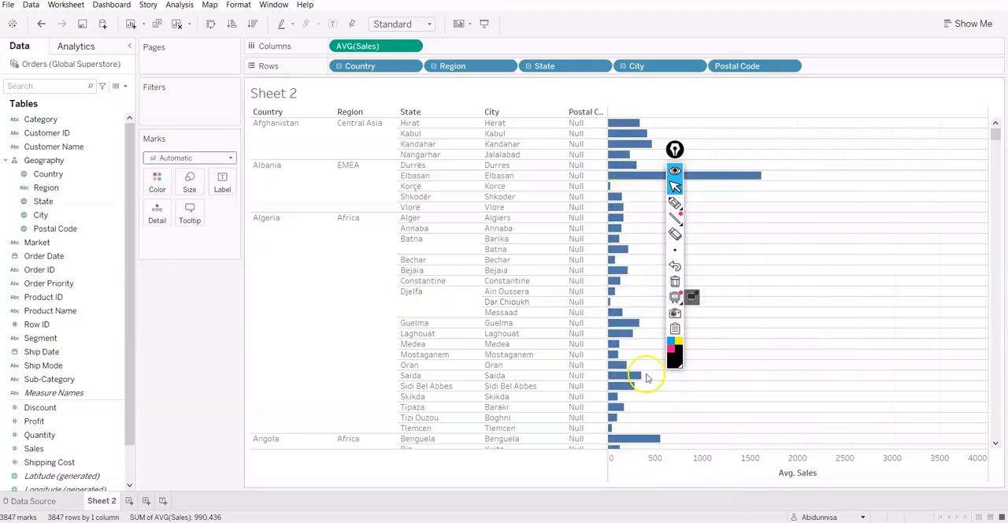
Take Postal Code out of the Geography hierarchy and remove it from Rows.
scroll(587, 355, "down", 10)
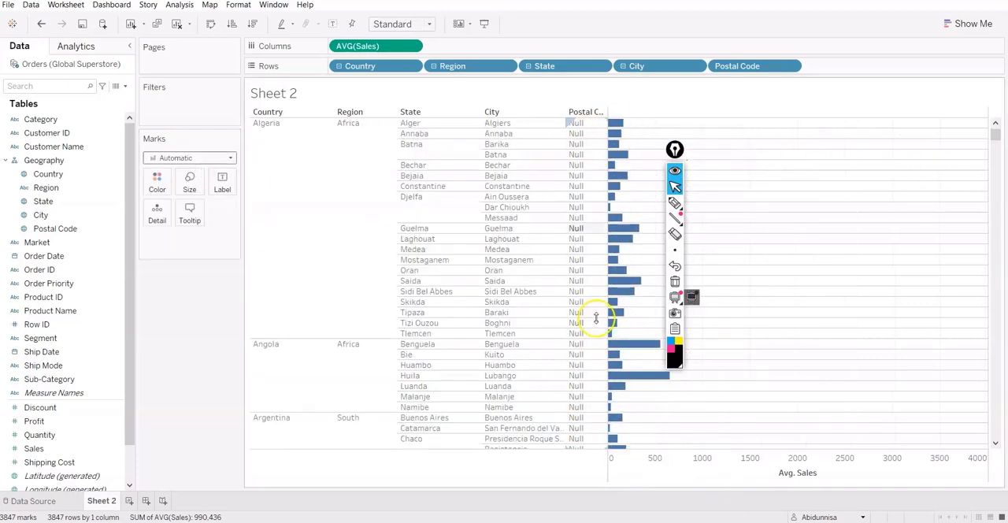
scroll(582, 390, "down", 12)
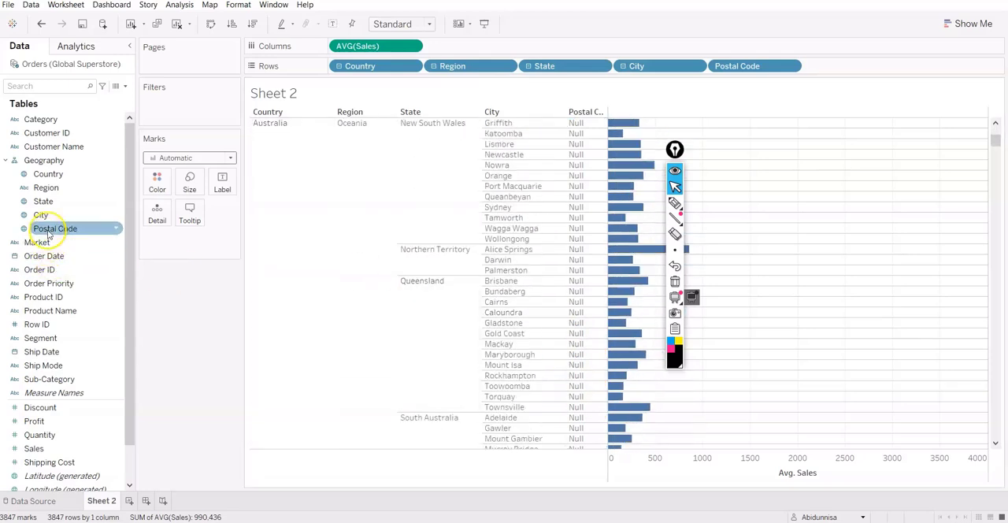
left_click_drag(45, 231, 48, 304)
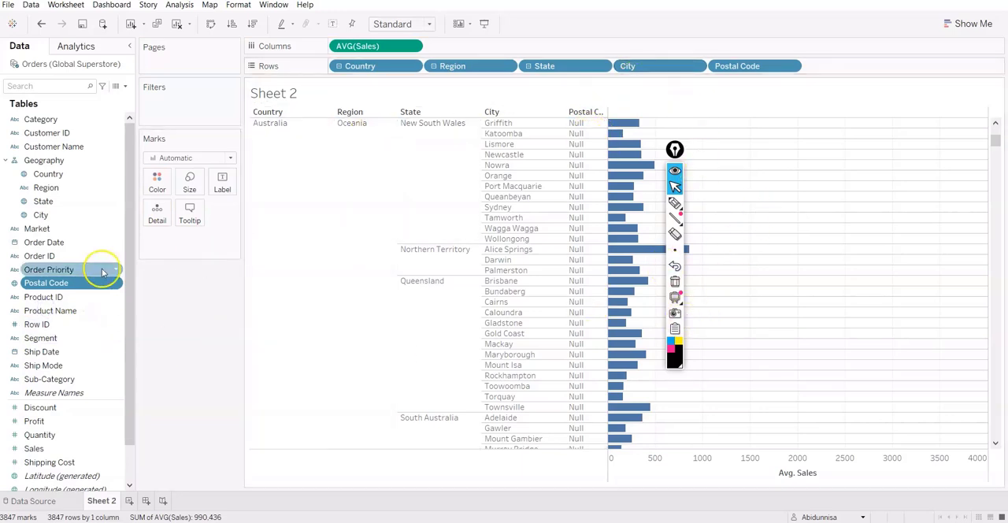
left_click(793, 67)
left_click(737, 264)
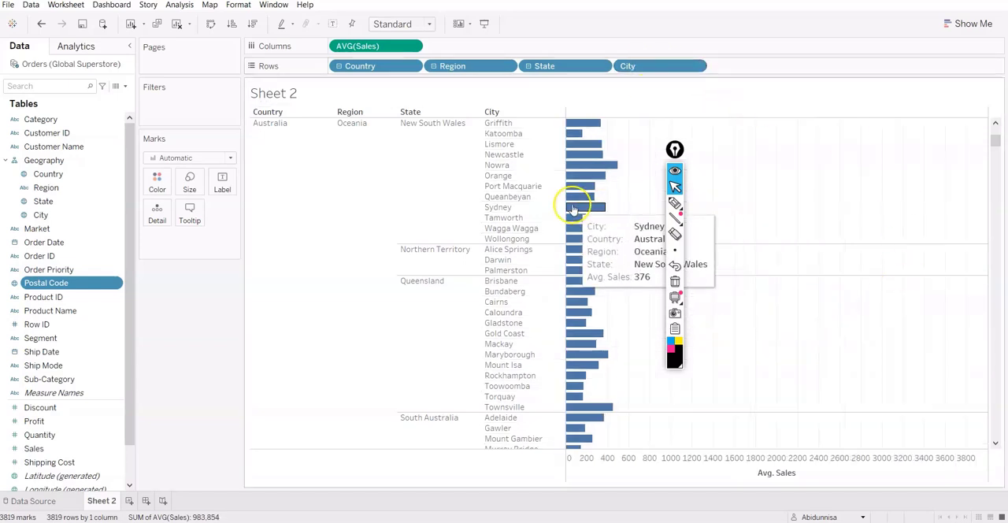
scroll(510, 189, "down", 20)
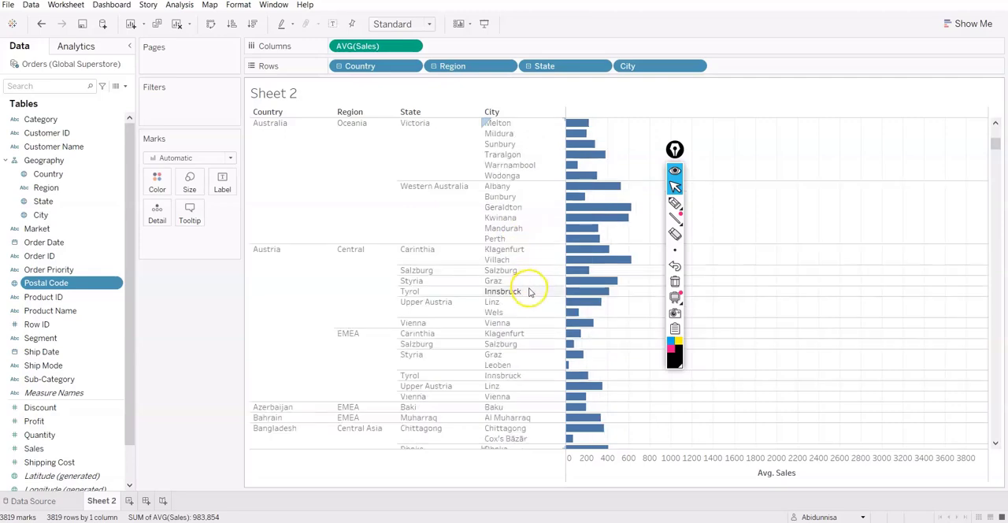
scroll(529, 294, "down", 10)
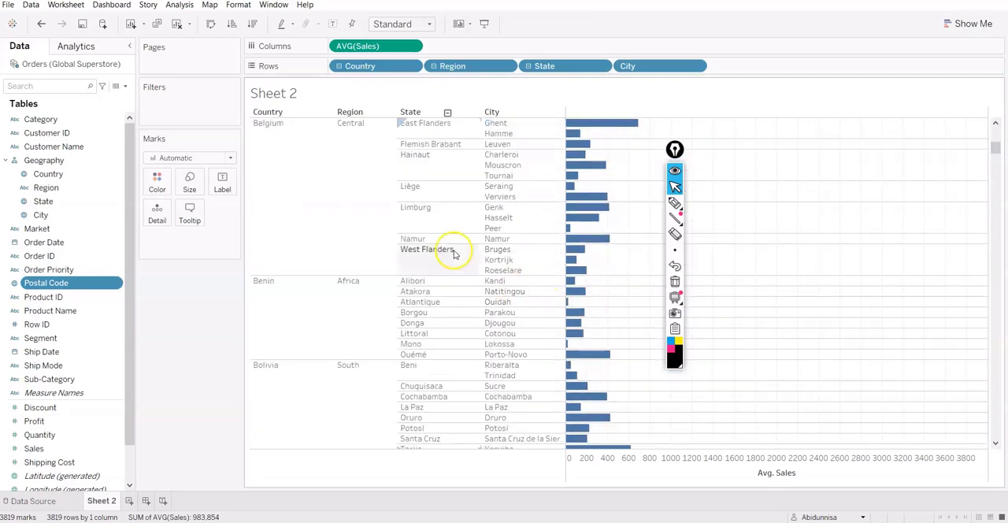
left_click(6, 161)
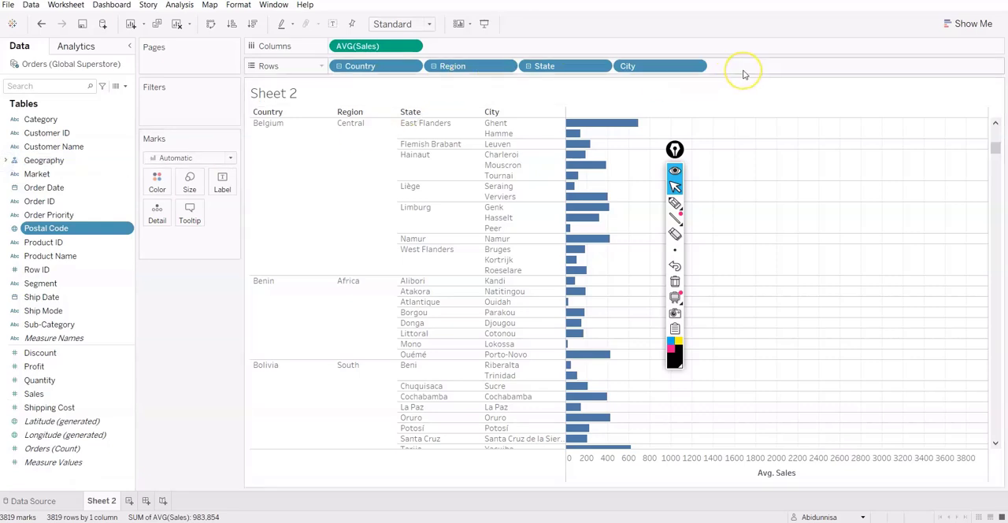
left_click(4, 161)
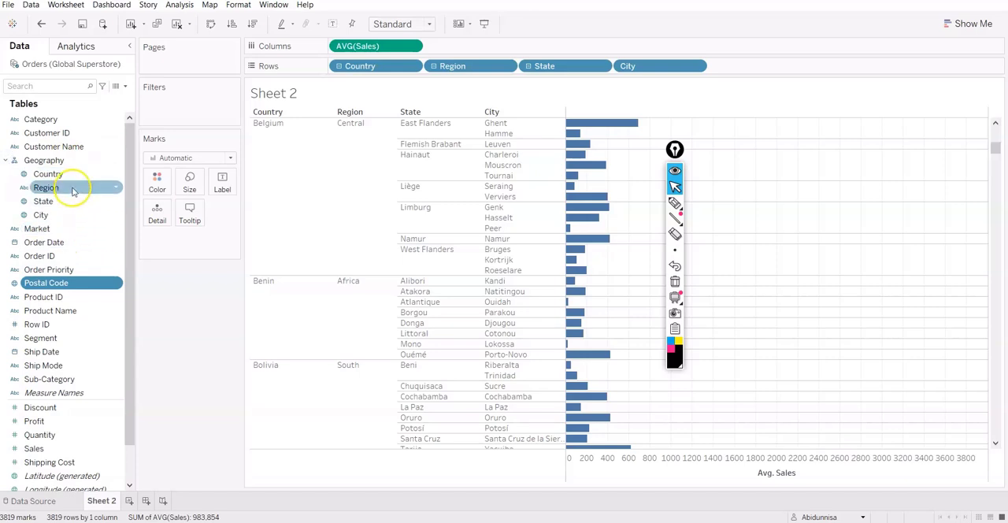
Add Postal Code to the existing Geography hierarchy.
left_click(116, 283)
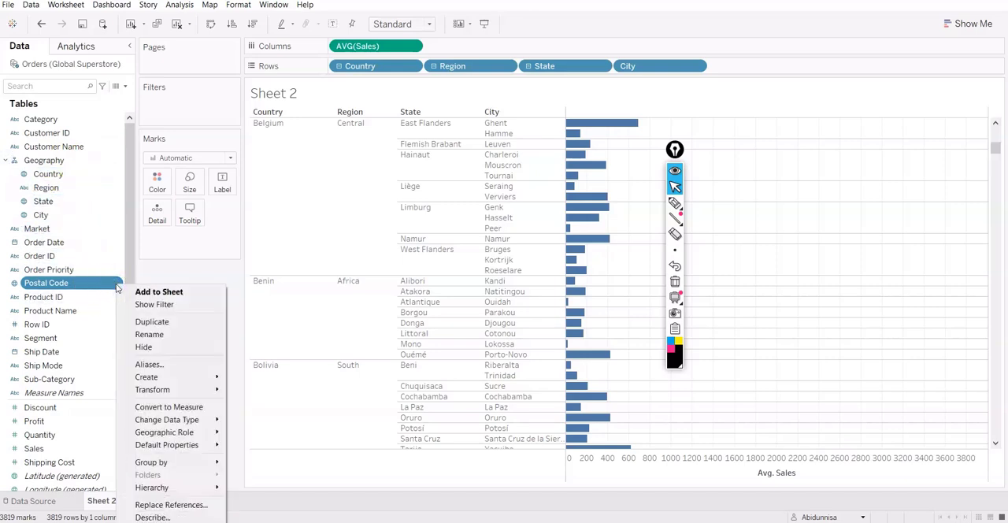
mouse_move(156, 493)
mouse_move(253, 493)
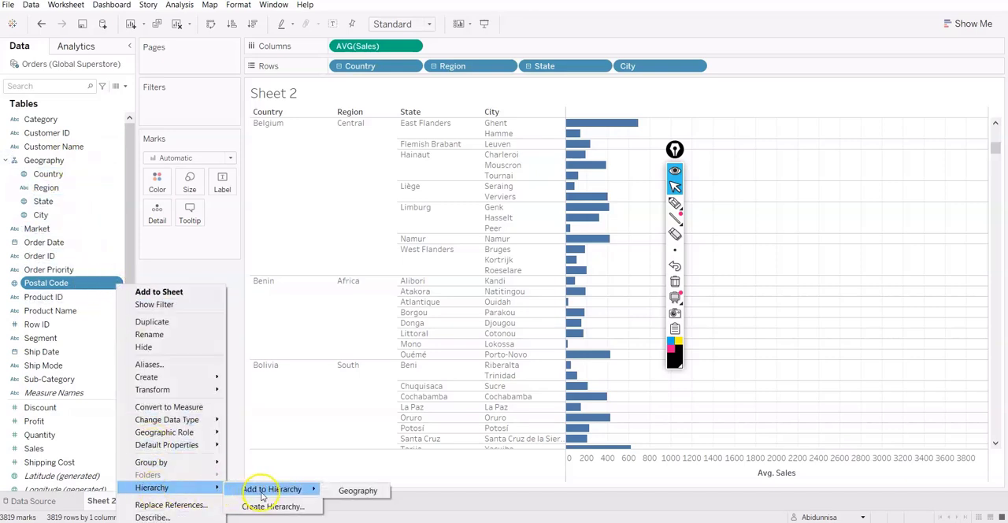
left_click(359, 491)
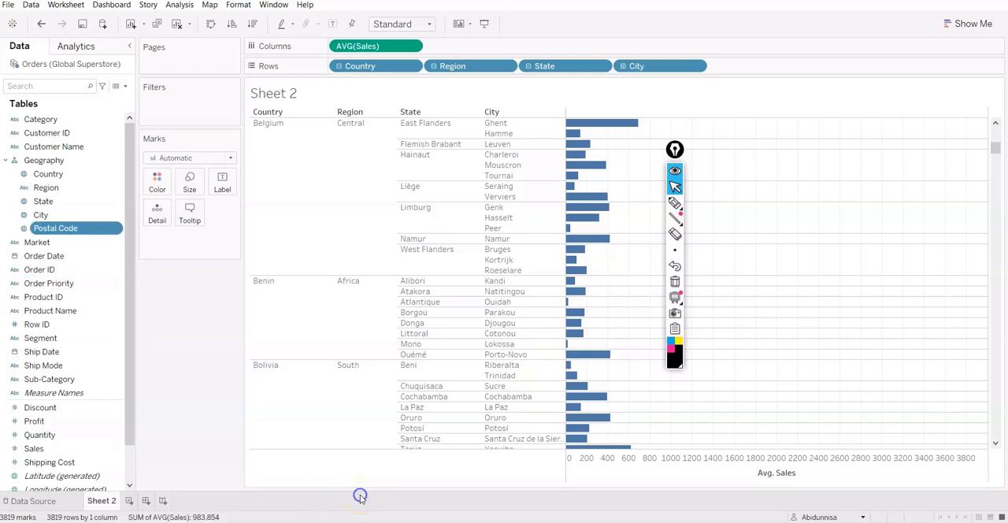
Dissolve the Geography hierarchy by removing Postal Code, City, State, Region and Country from it.
left_click(116, 230)
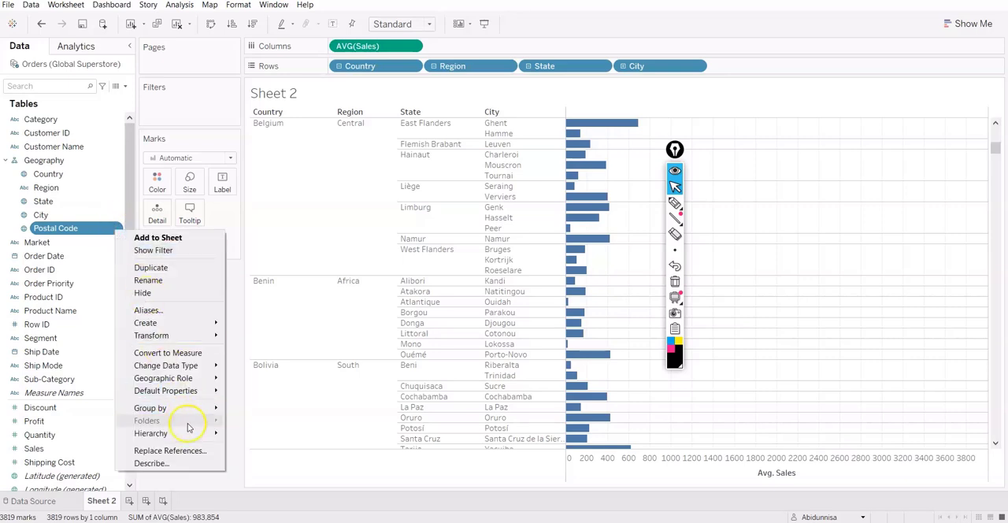
mouse_move(197, 433)
left_click(278, 436)
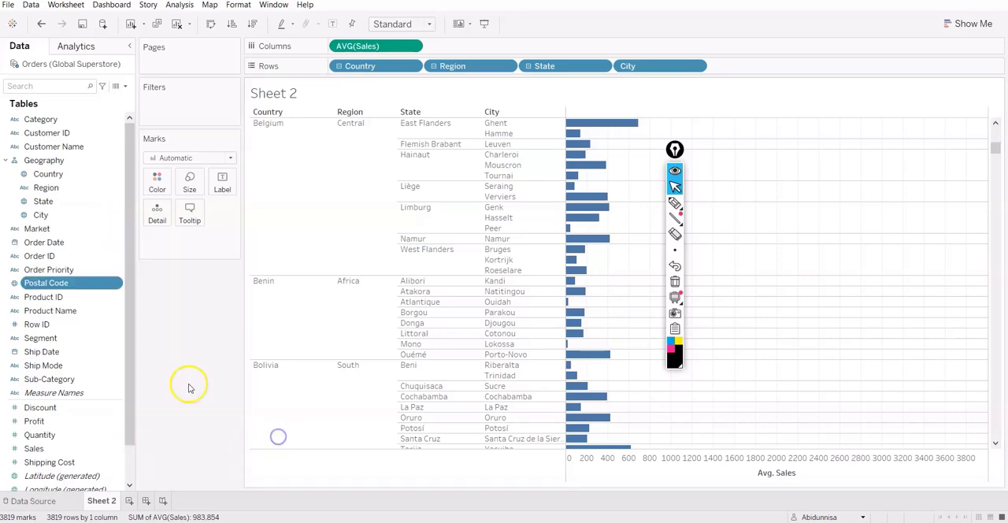
left_click(116, 218)
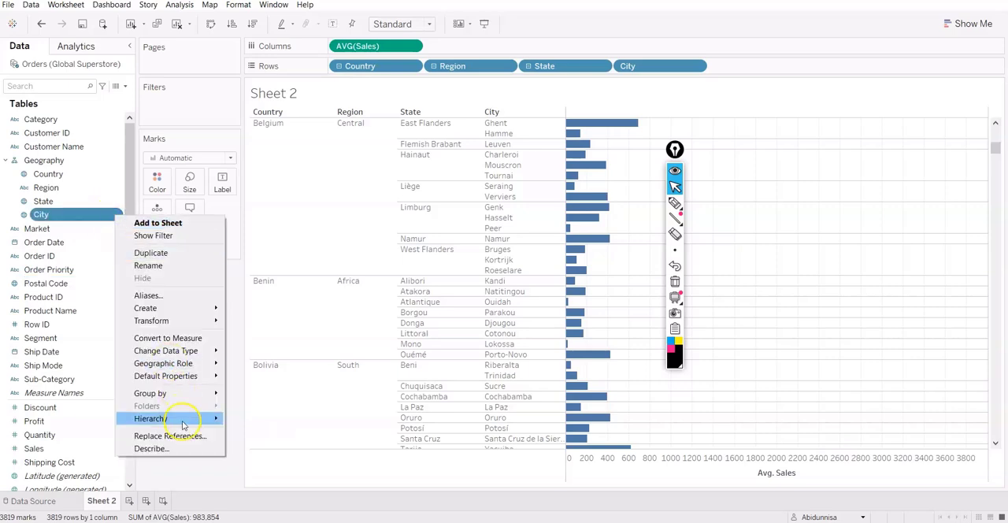
mouse_move(203, 416)
left_click(260, 425)
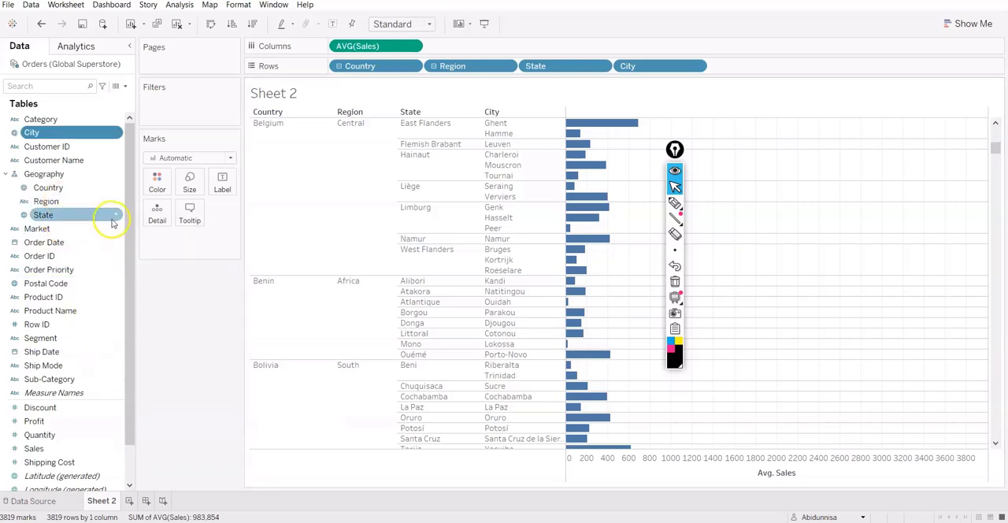
left_click_drag(93, 223, 71, 278)
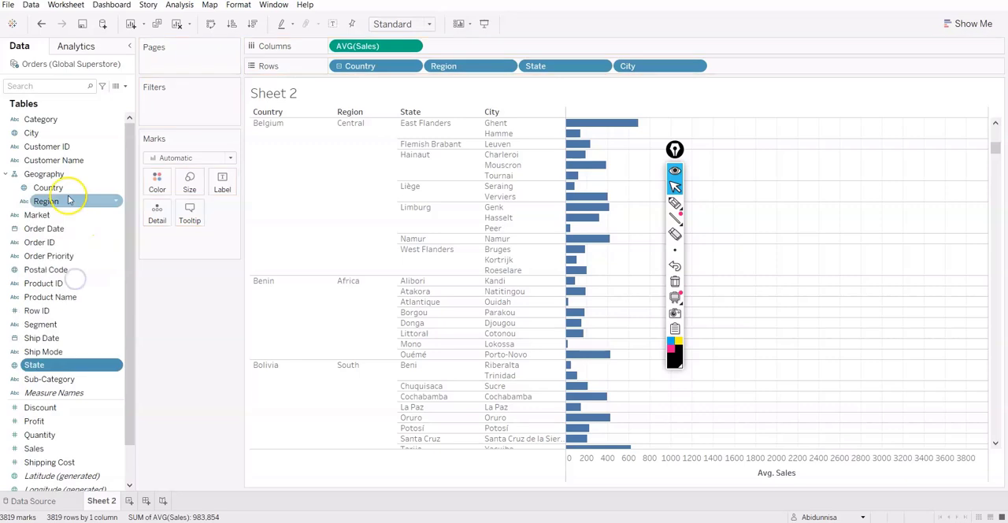
left_click_drag(73, 201, 63, 291)
left_click_drag(47, 187, 36, 293)
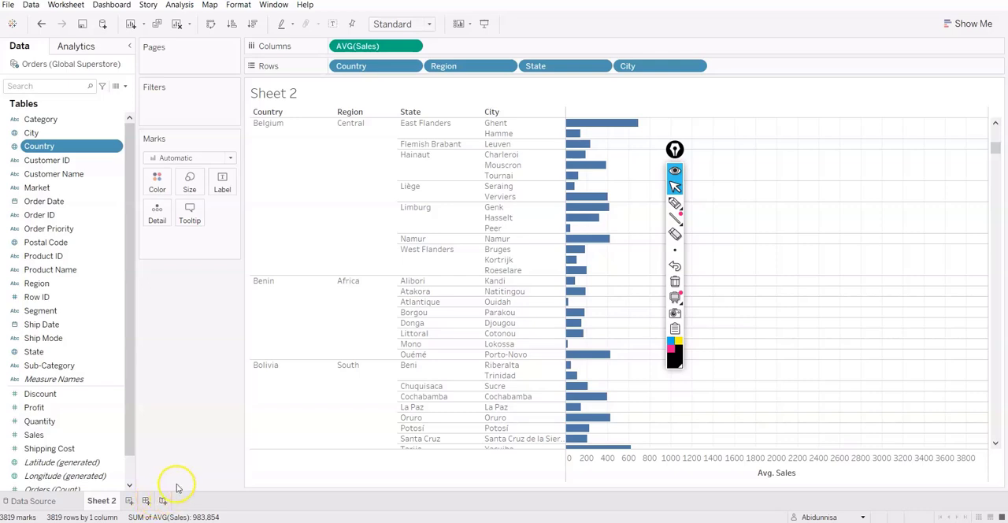
Switch to the Aggregation and granularity presentation in PowerPoint, select the Thank You slide, and bring up the running slide show.
key("alt+Tab")
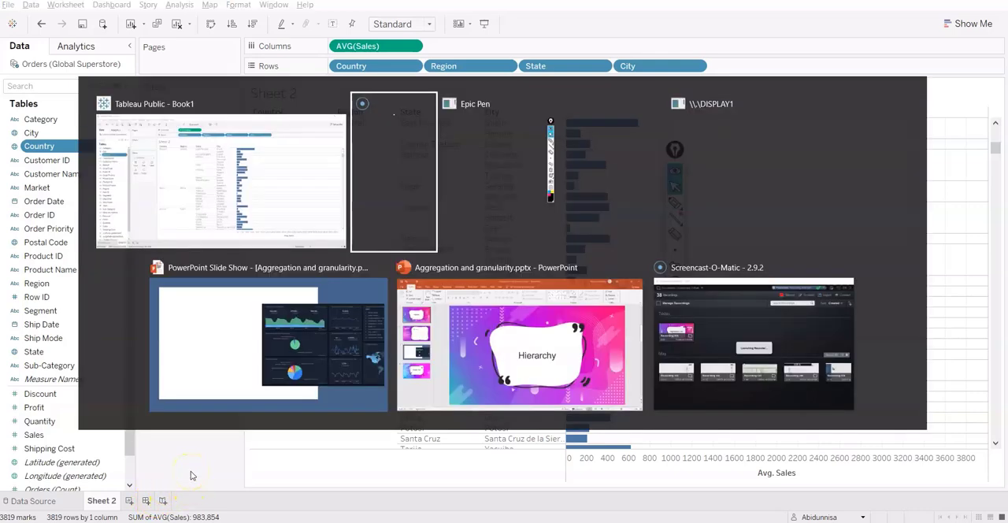
key("alt+Tab")
key("alt+Tab")
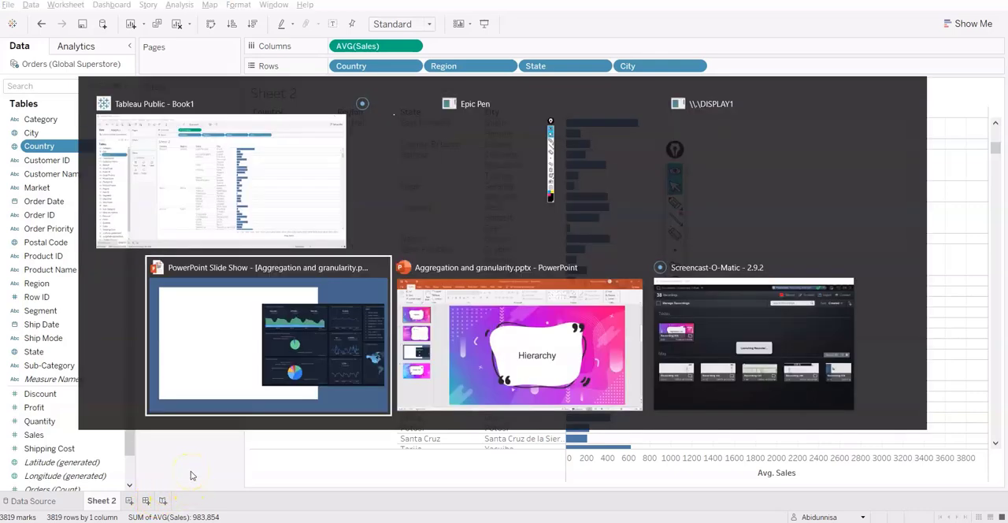
key("alt+Tab")
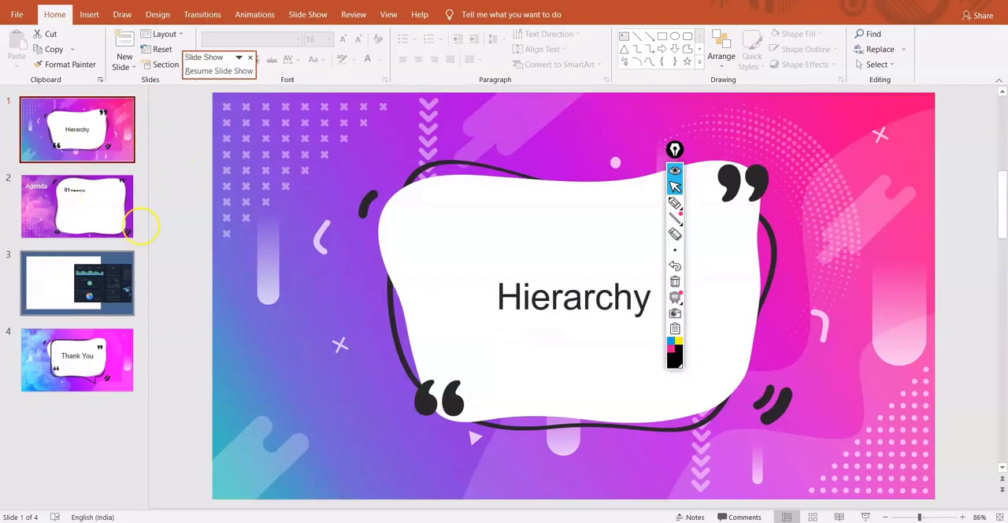
left_click(111, 340)
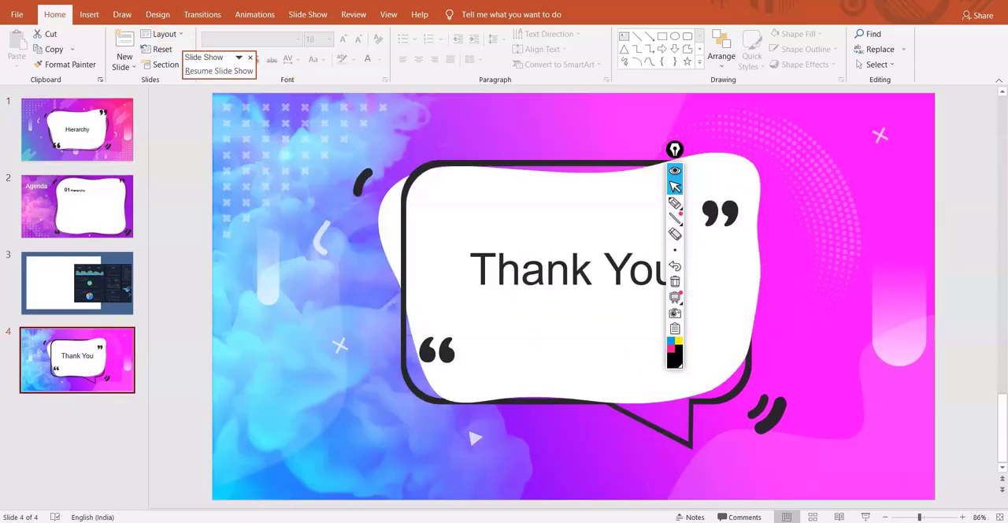
key("alt+Tab")
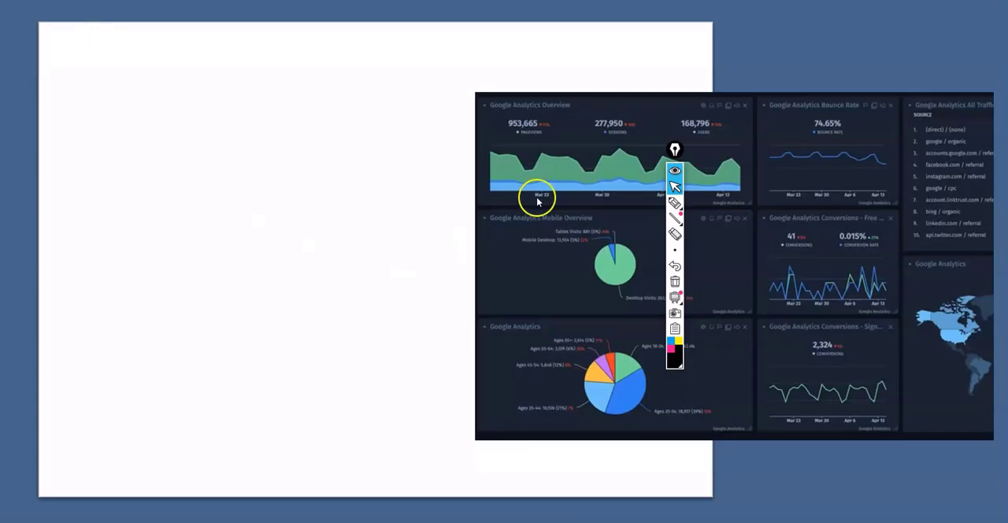